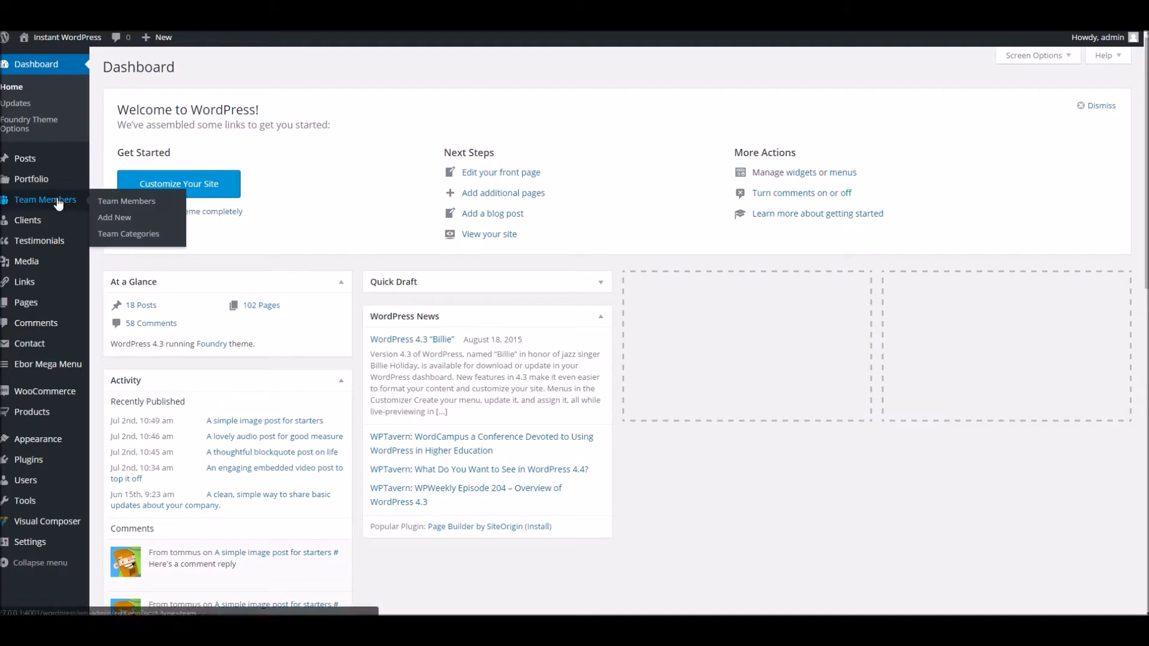
Look over the Posts, Portfolio, Clients and Testimonials menus, then start a blank page via Pages > Add New
mouse_move(60, 202)
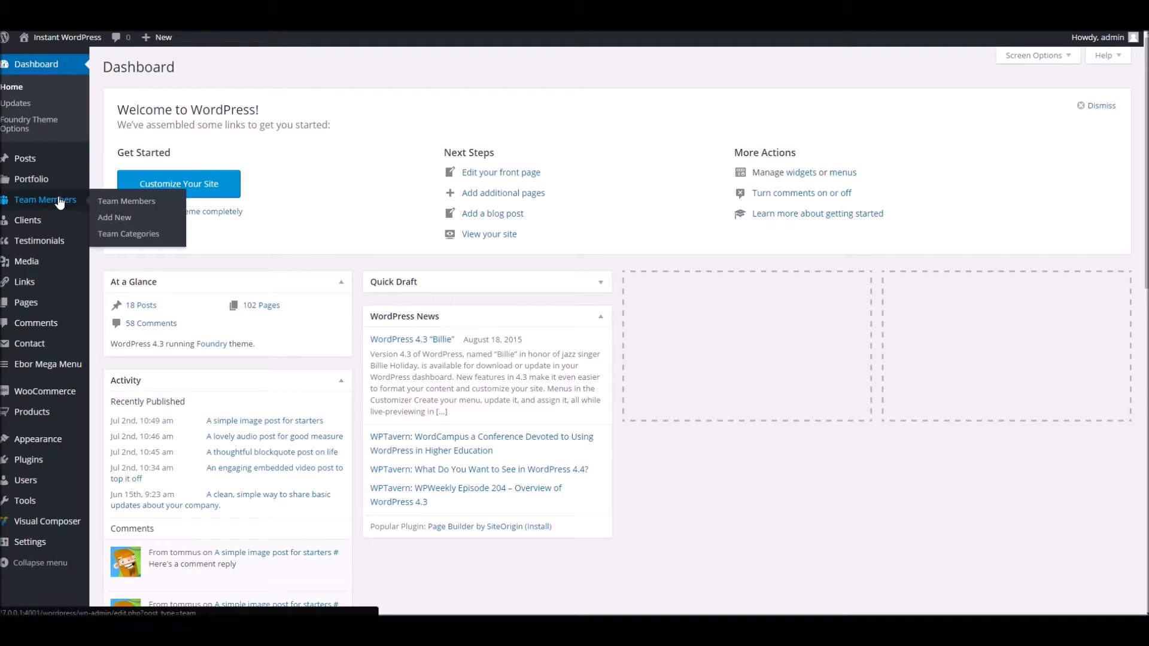
mouse_move(27, 163)
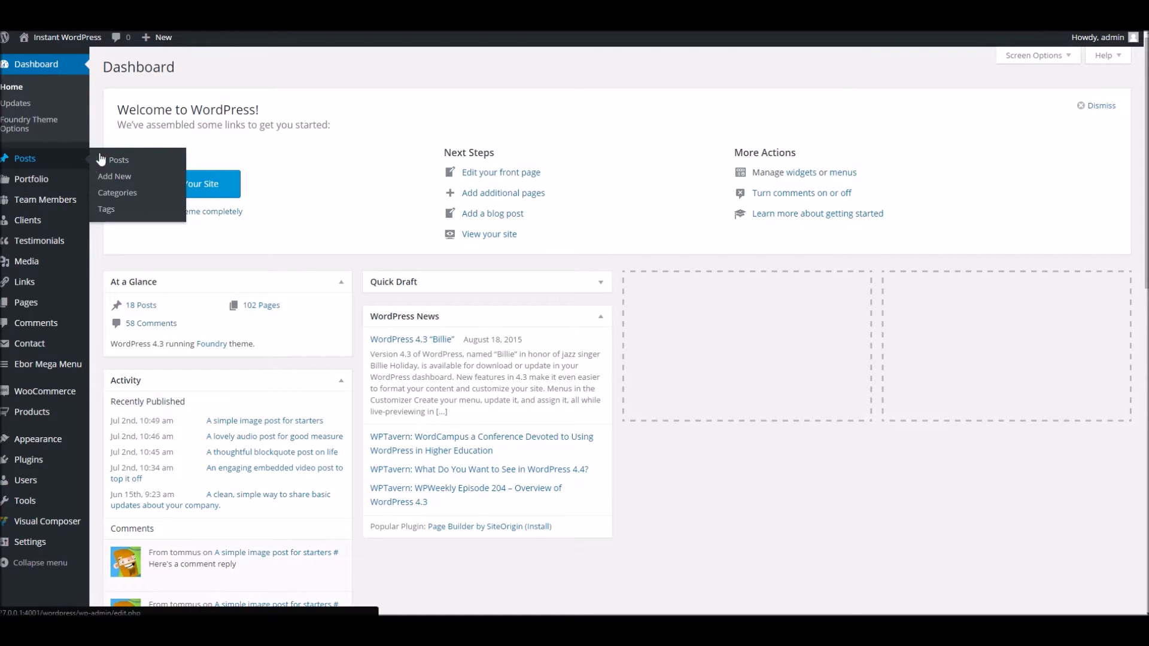
mouse_move(22, 190)
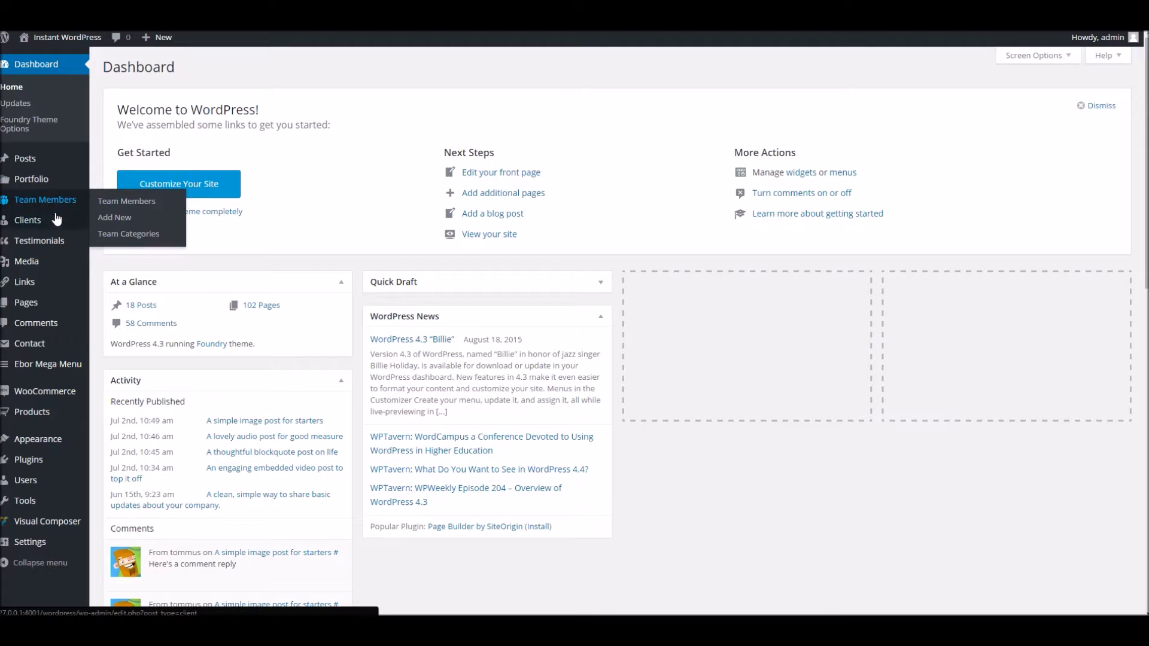
mouse_move(28, 231)
mouse_move(65, 248)
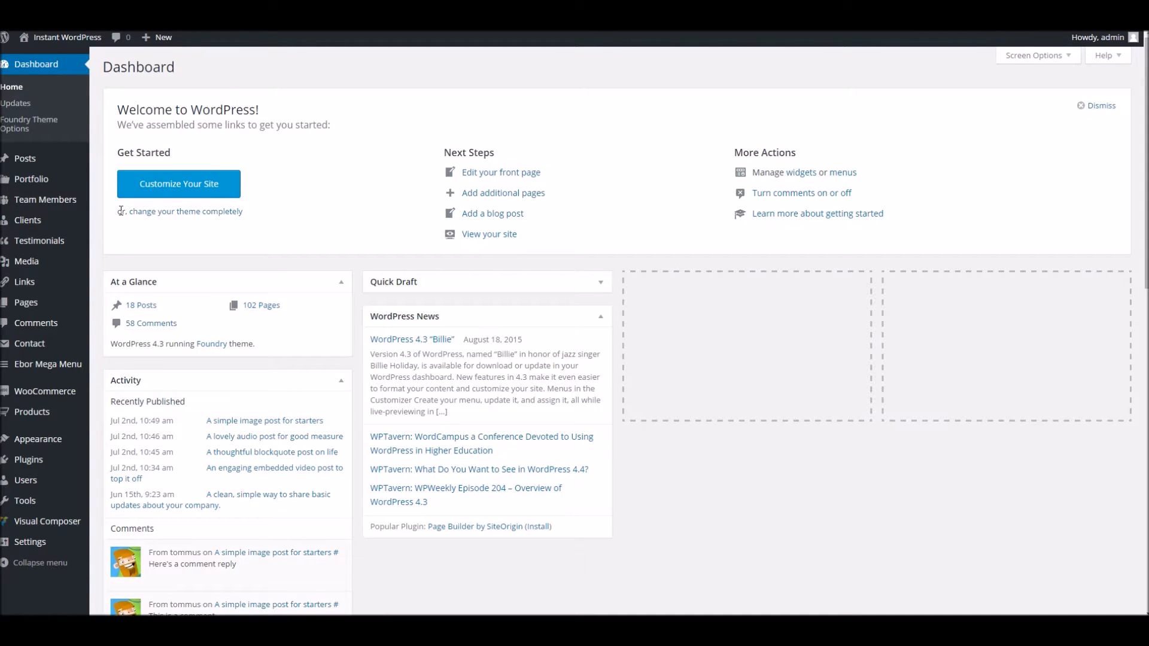
click(97, 315)
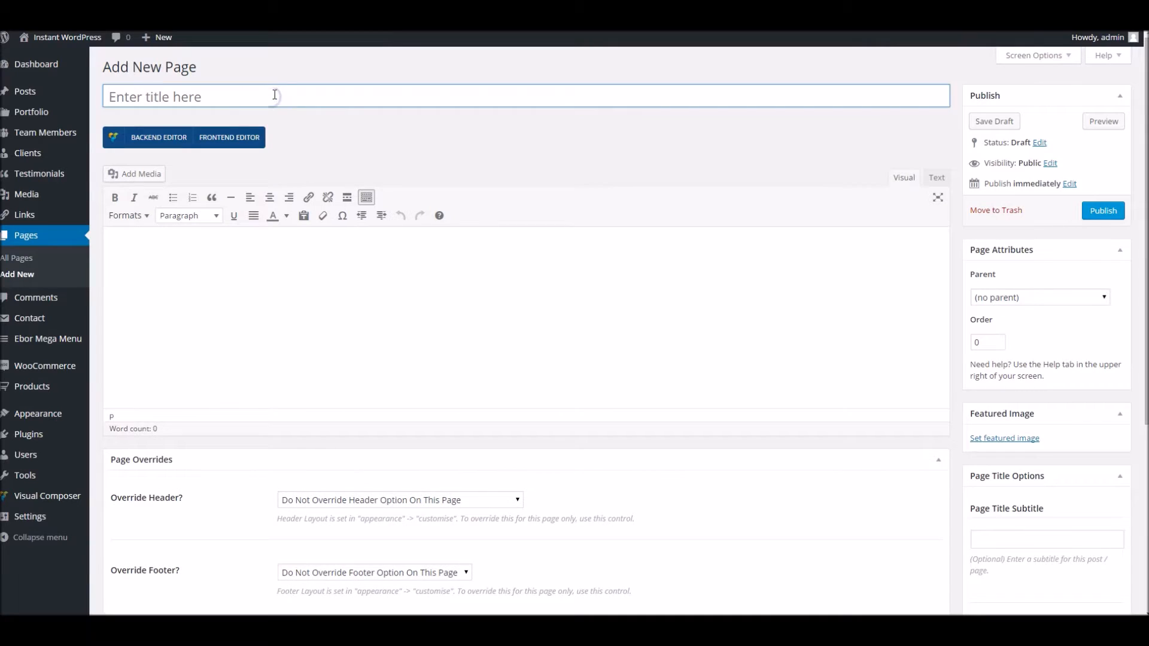
Title the new page 'Post Types Ahoy!' and publish it with permalink post-types-ahoy
click(249, 97)
text(Post Types Ahoy!)
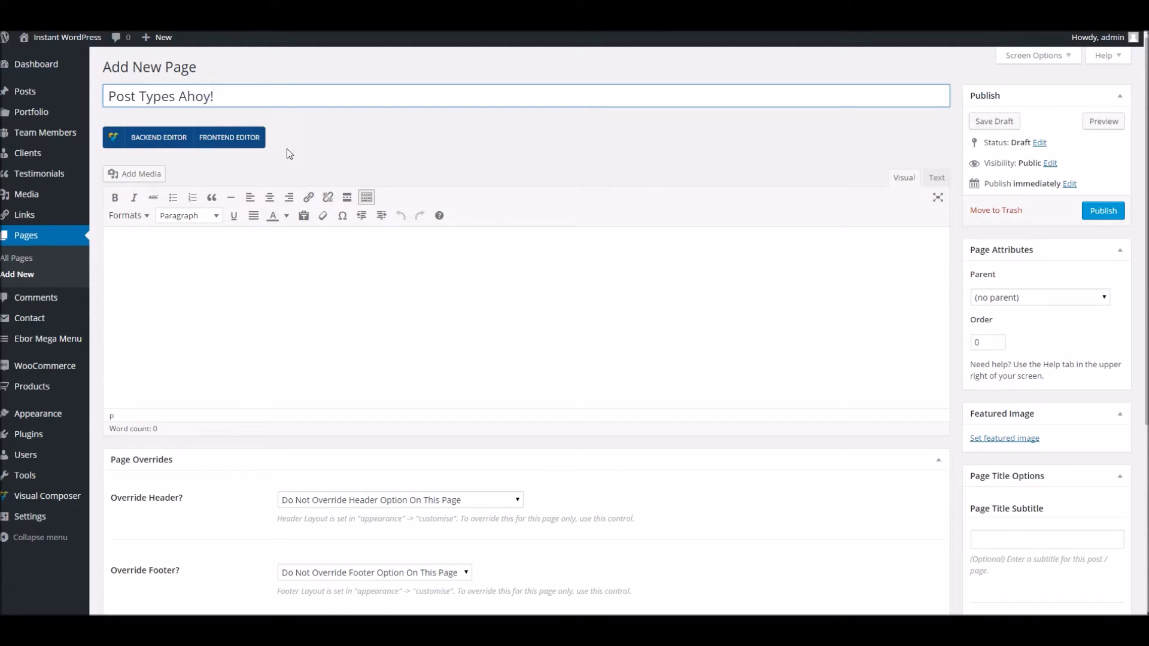
click(216, 272)
scroll(918, 395, down, 2)
scroll(915, 372, up, 2)
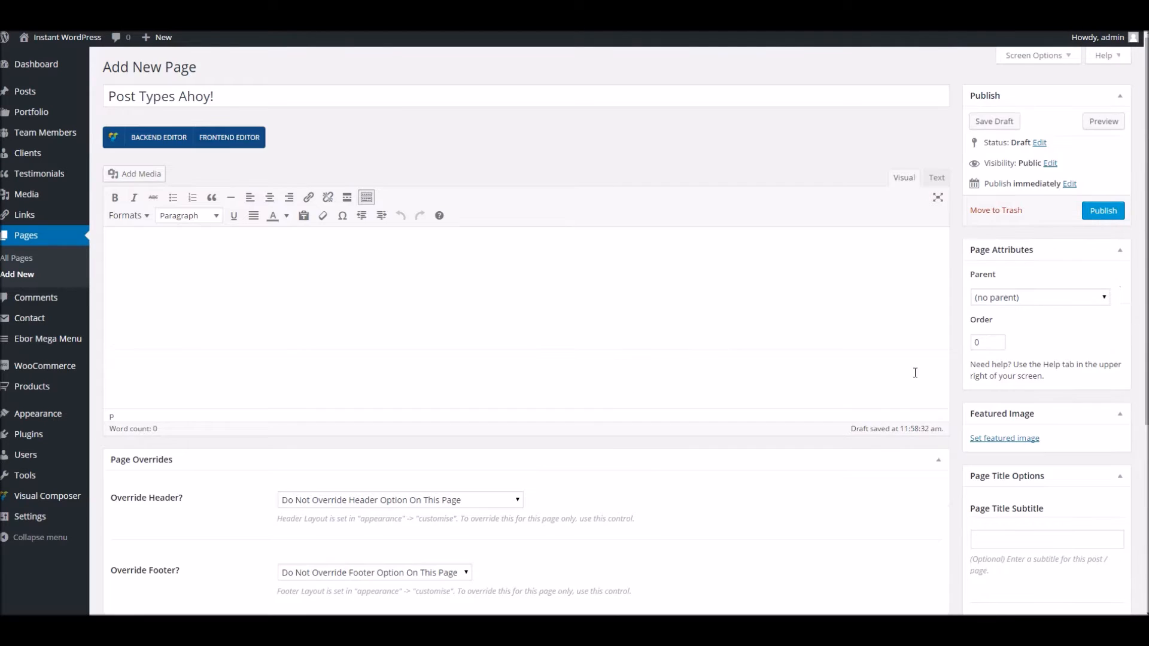
click(1092, 213)
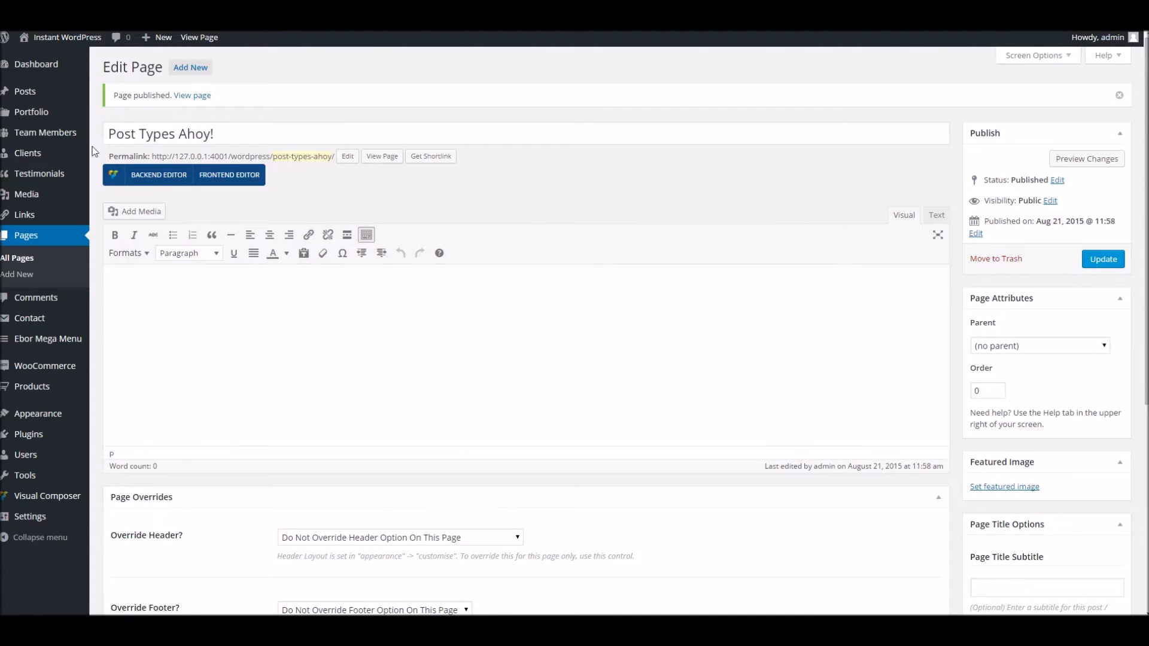
mouse_move(88, 113)
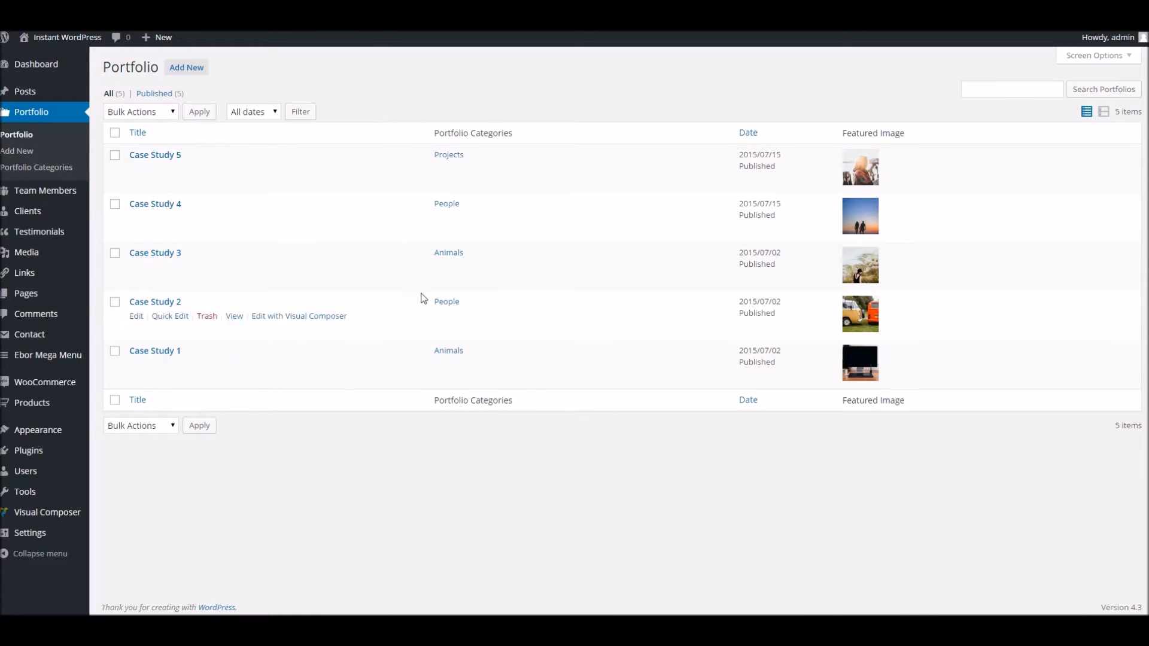
Start a new portfolio item titled 'Dans portfolio item'
click(186, 70)
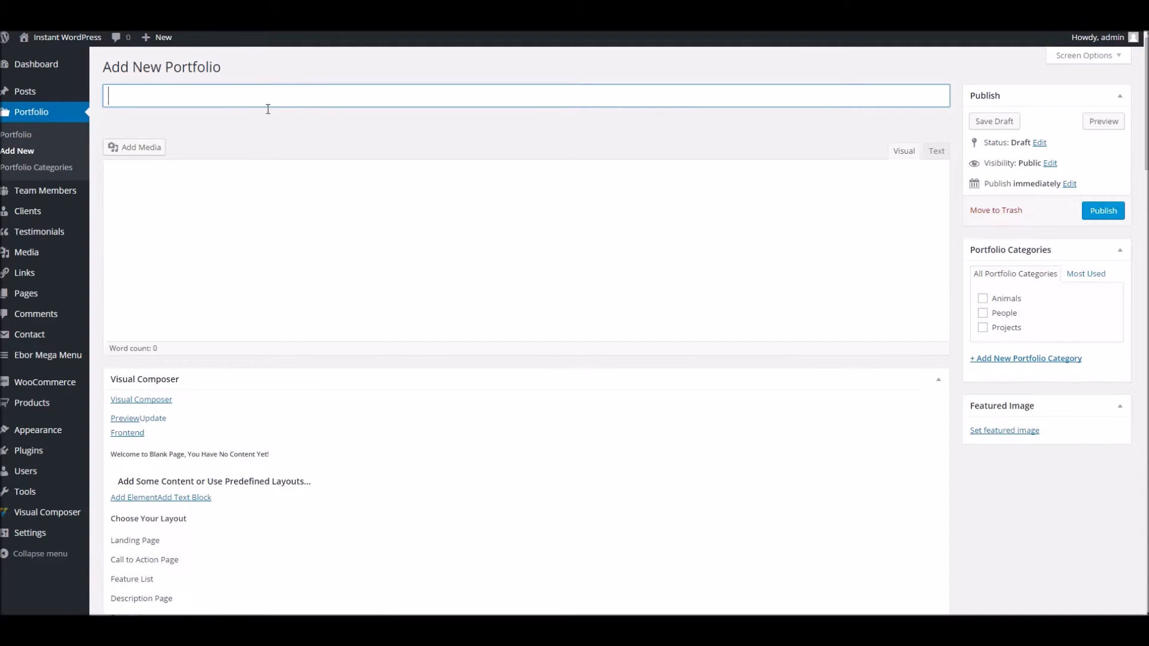
text(Dans )
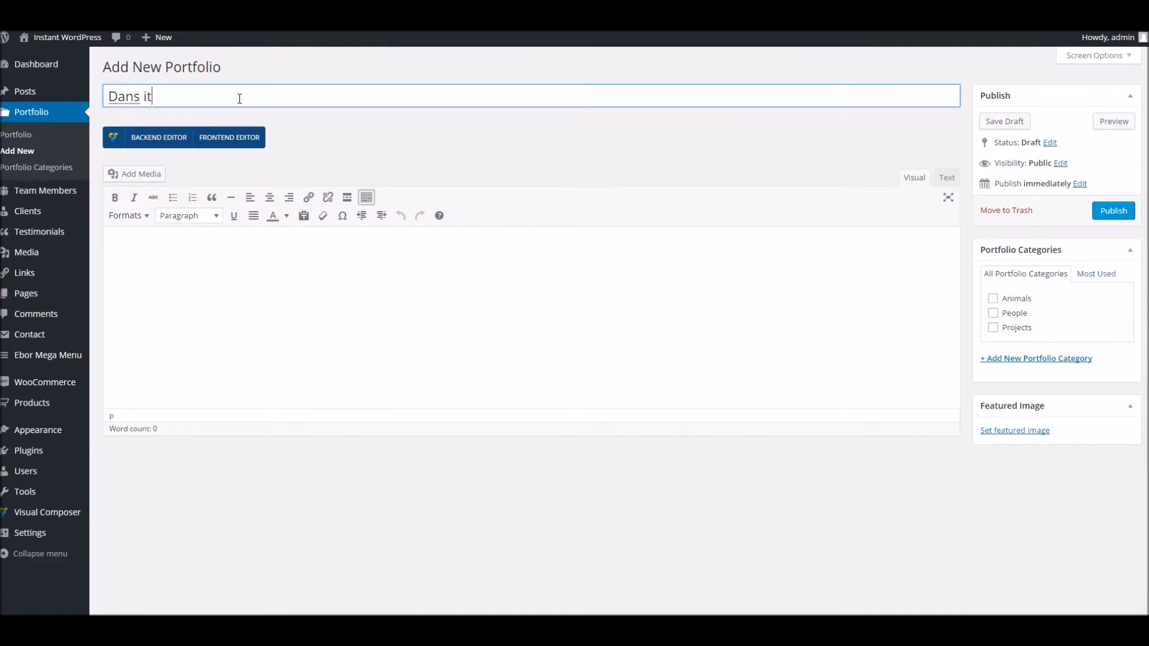
text(portfolio item)
click(210, 259)
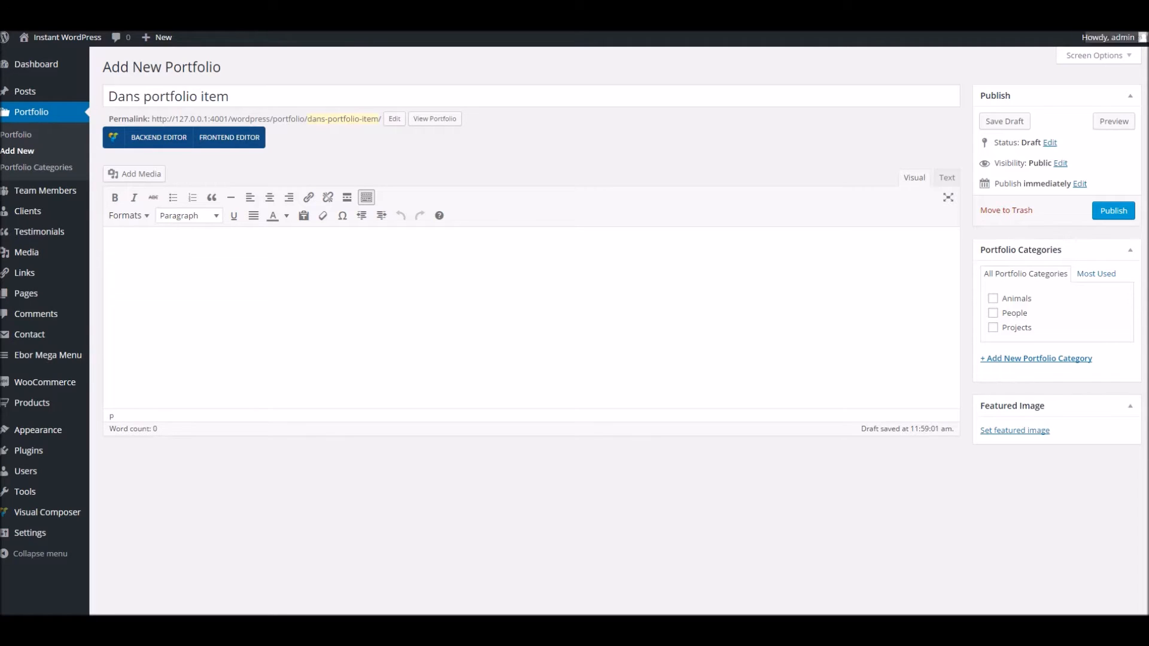
Paste generated lorem ipsum into the body, keeping only a single 38-word paragraph
click(1086, 20)
click(929, 151)
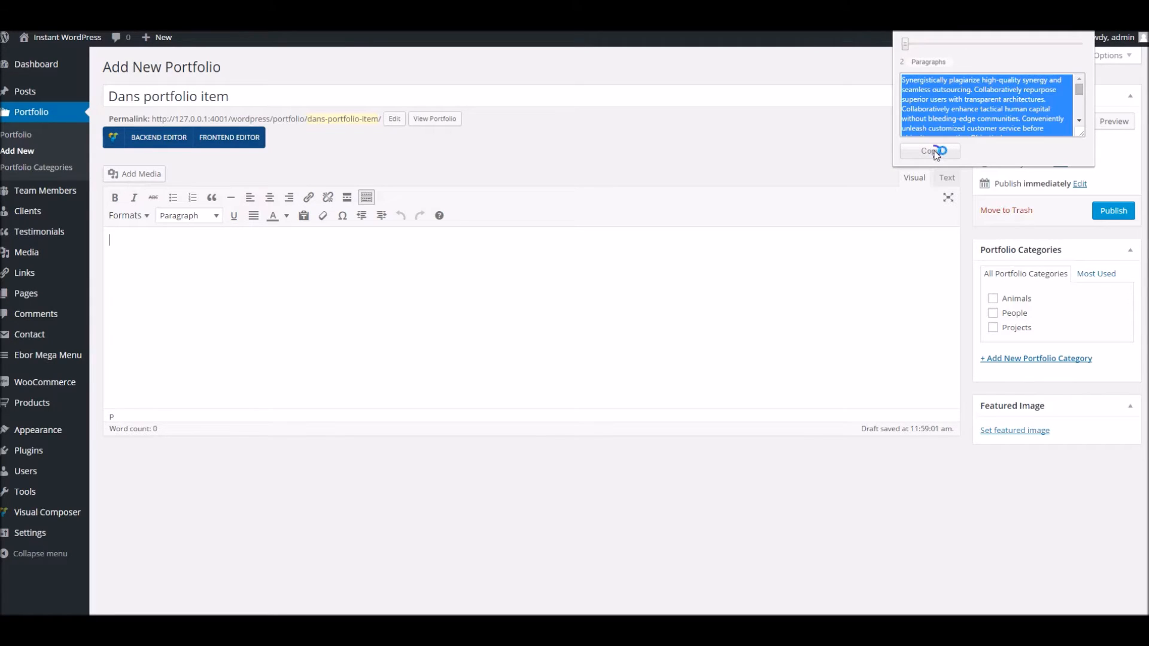
click(566, 346)
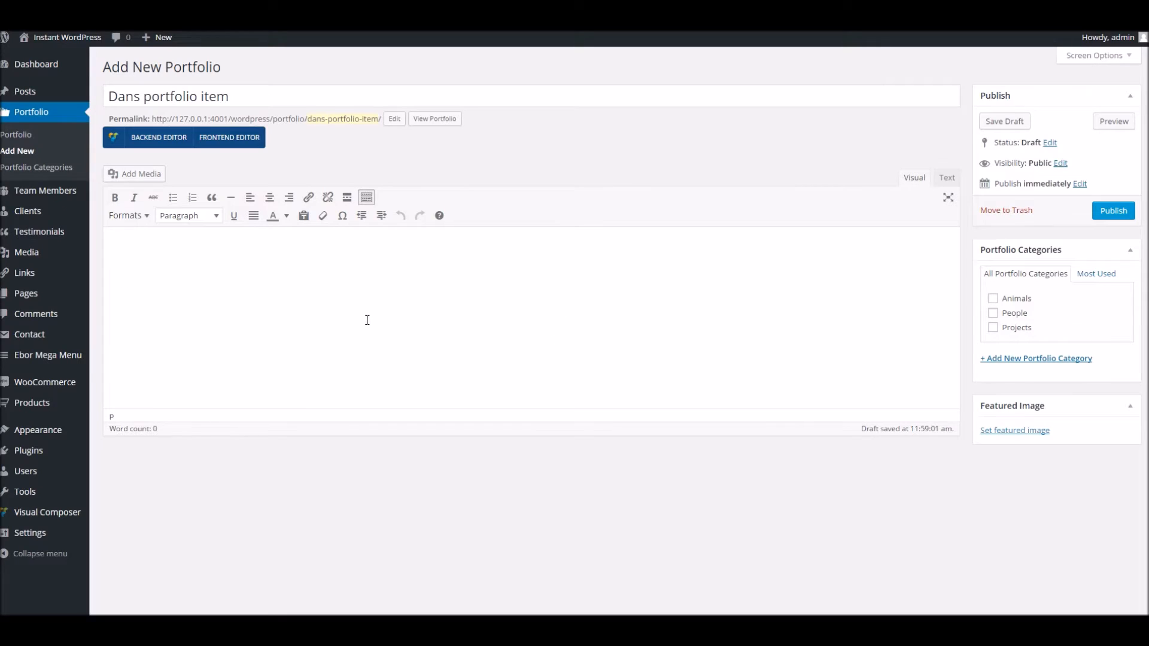
key(ctrl+v)
drag(335, 357, 300, 284)
key(BackSpace)
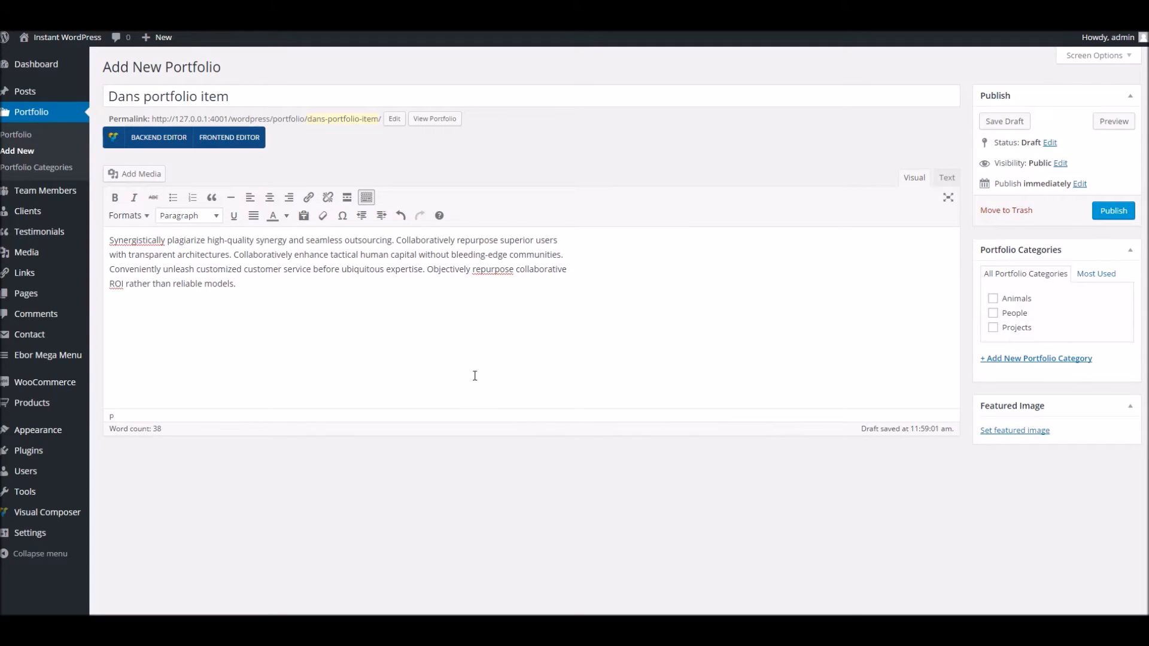
key(ctrl+a)
click(994, 430)
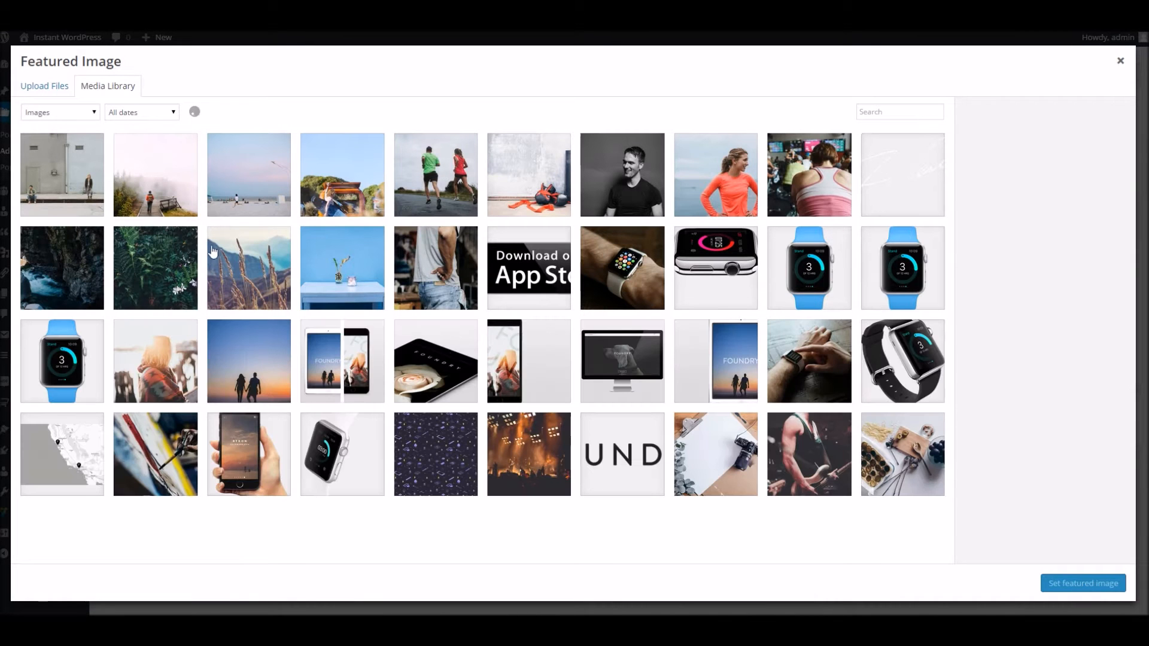
Choose the dark fern photo from the Media Library as the featured image
click(151, 273)
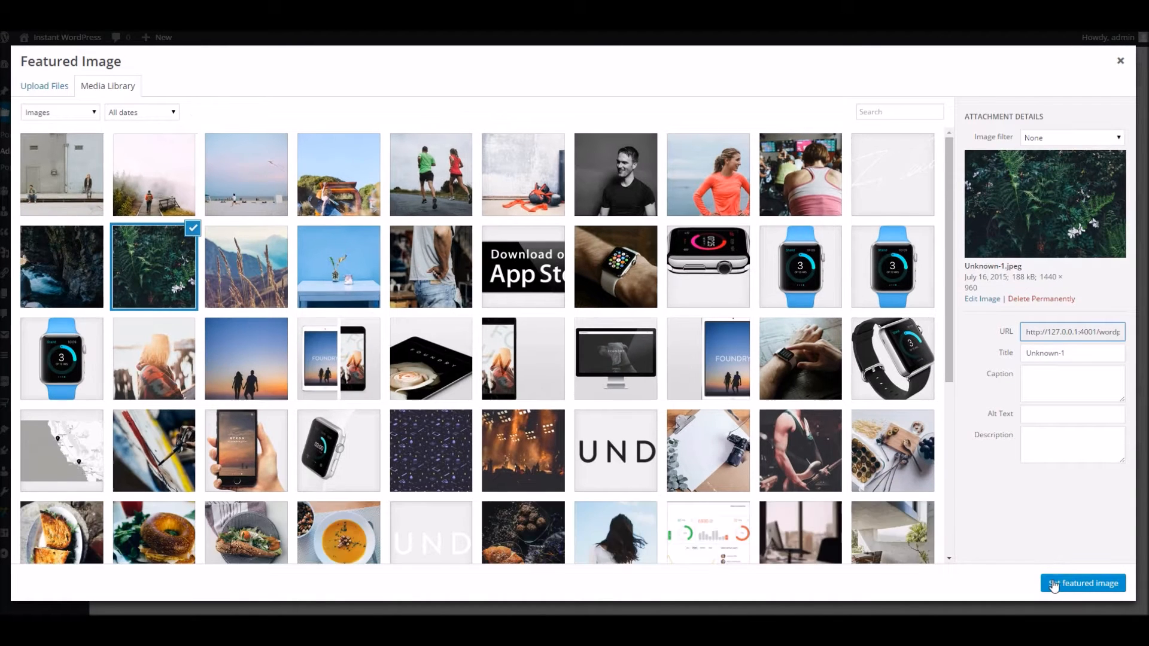
click(1056, 584)
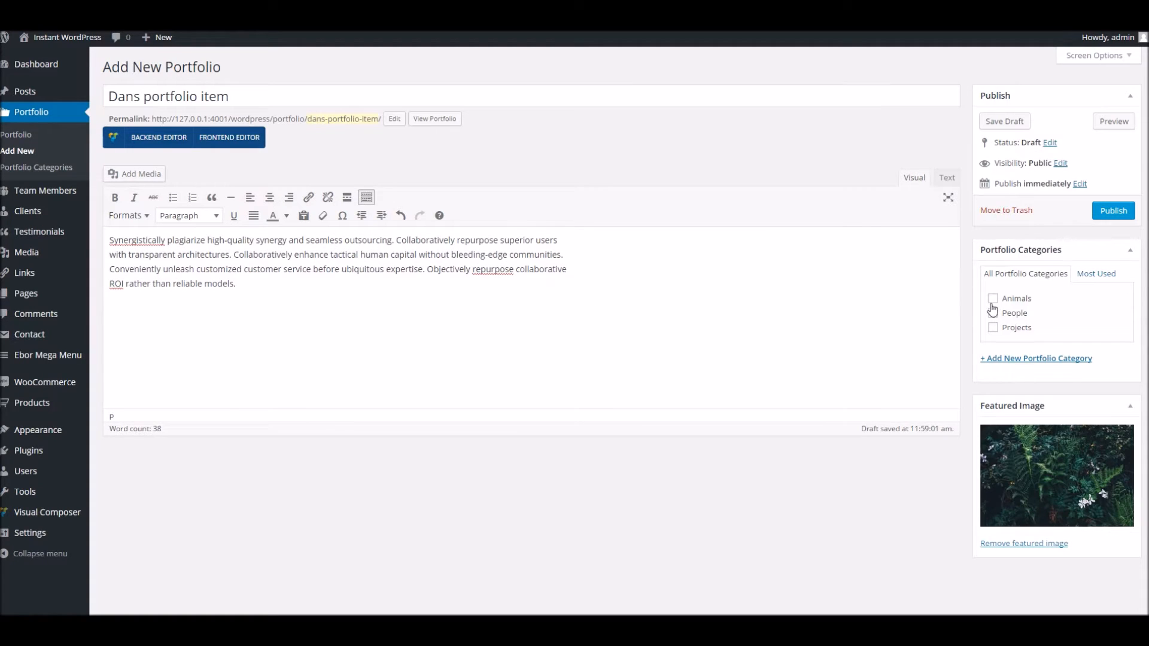
Add and assign a new 'Funk' portfolio category, publish the item, and view it live
click(1017, 357)
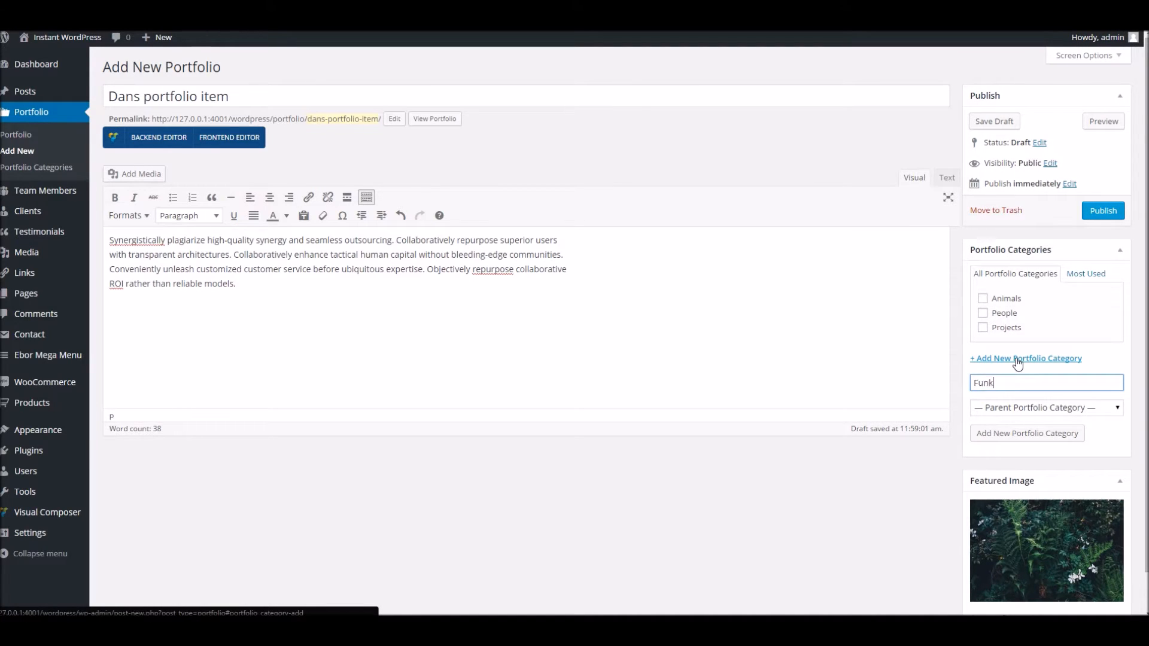
click(999, 436)
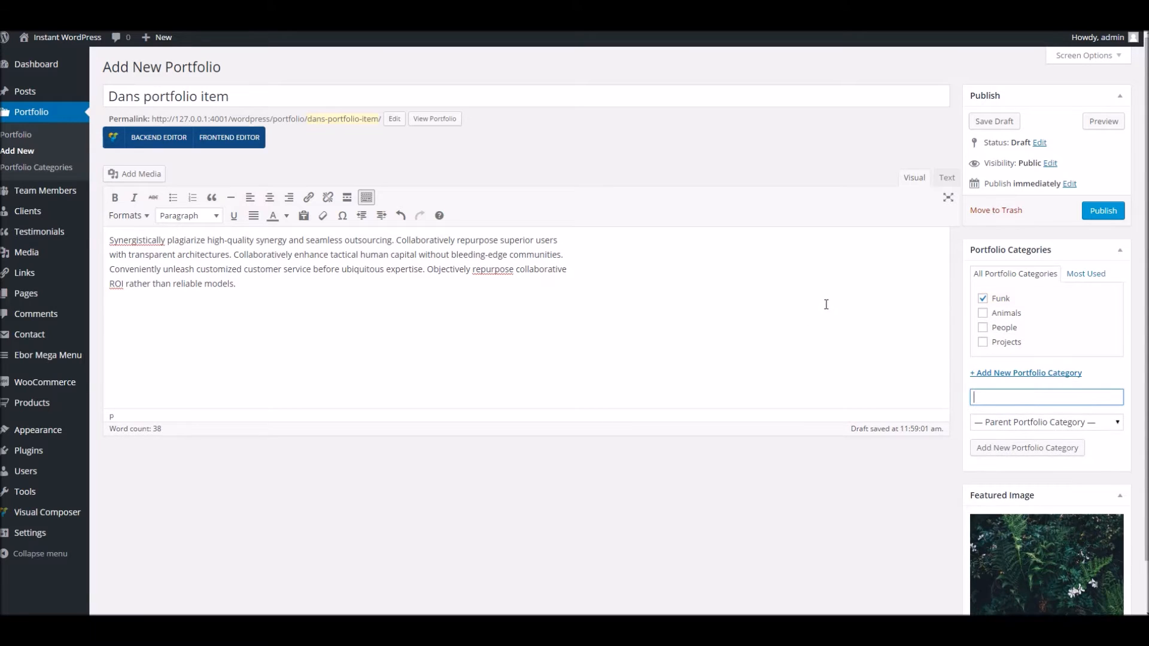
click(478, 293)
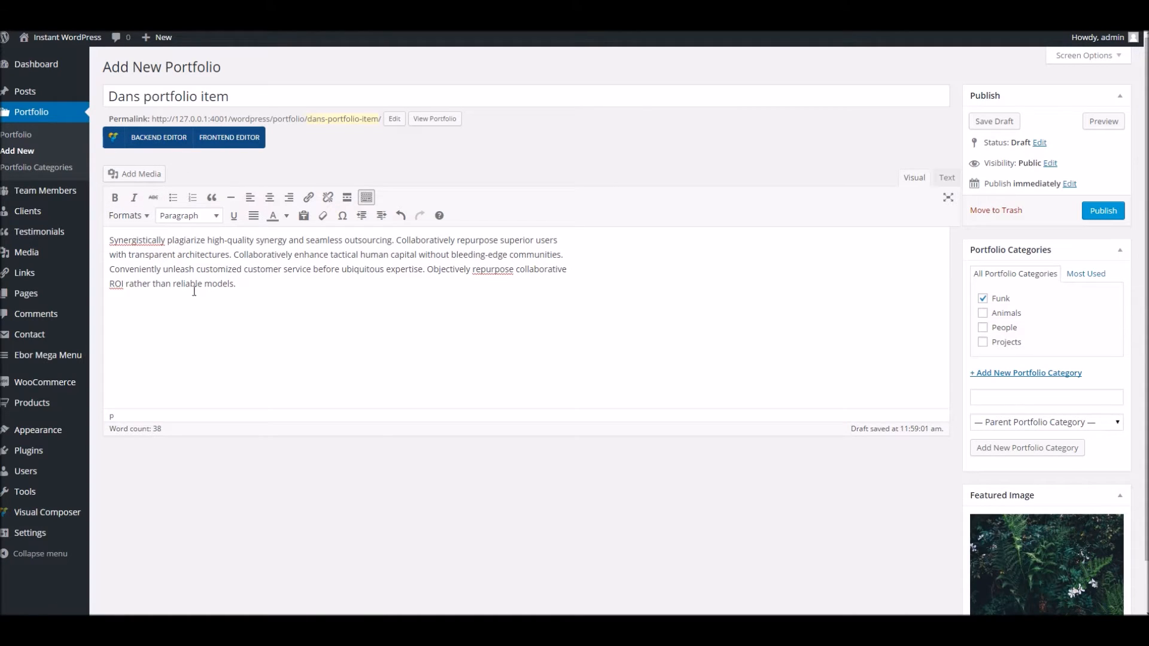
click(1102, 211)
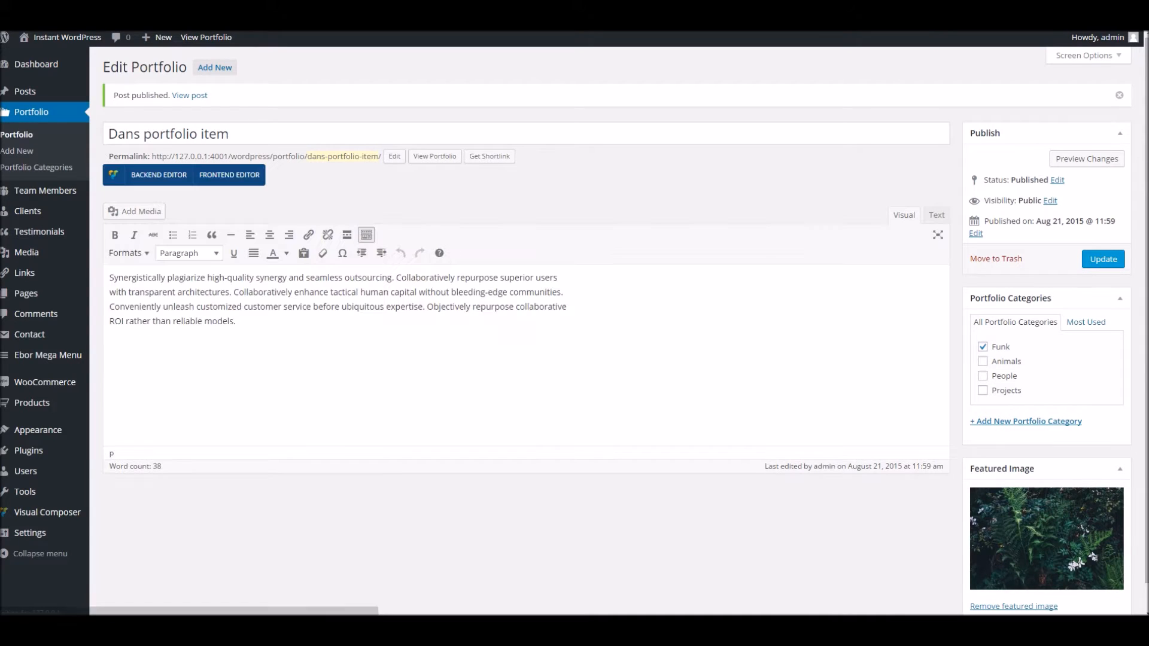
click(445, 158)
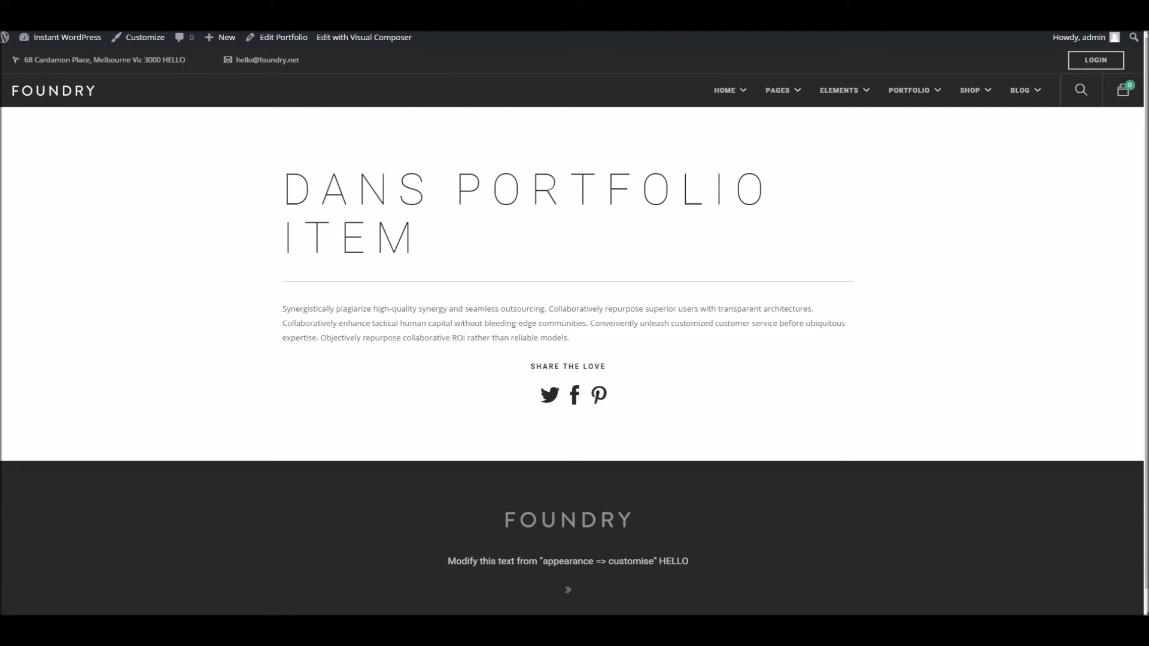
key(ctrl+Tab)
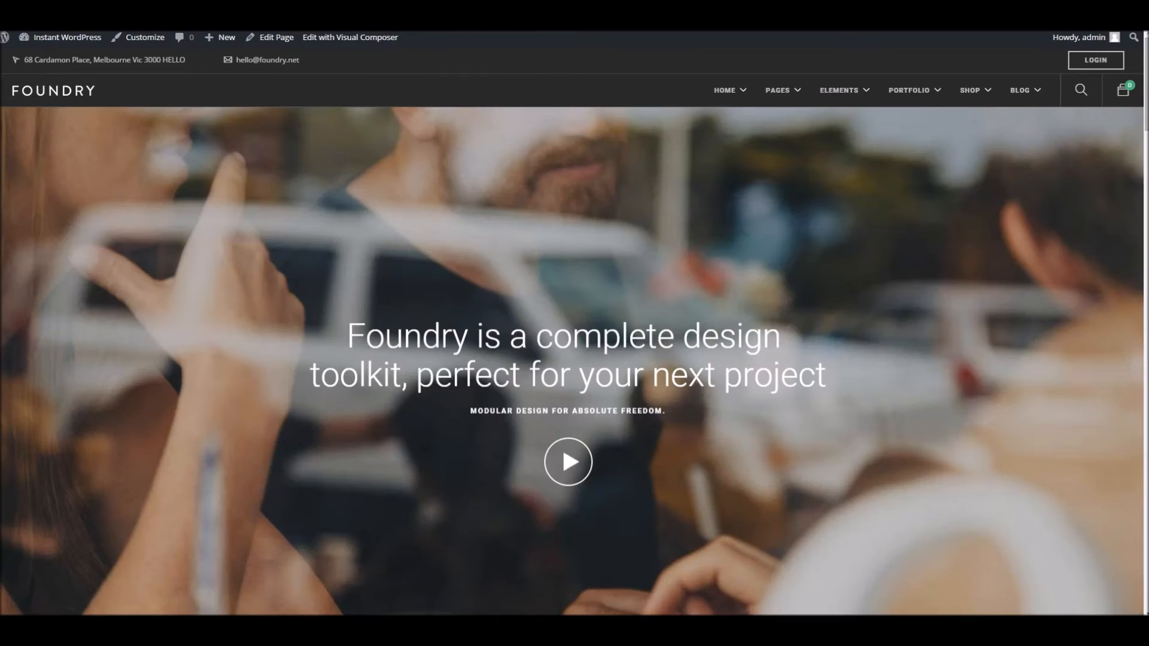
key(ctrl+shift+Tab)
key(ctrl+Tab)
key(ctrl+Tab)
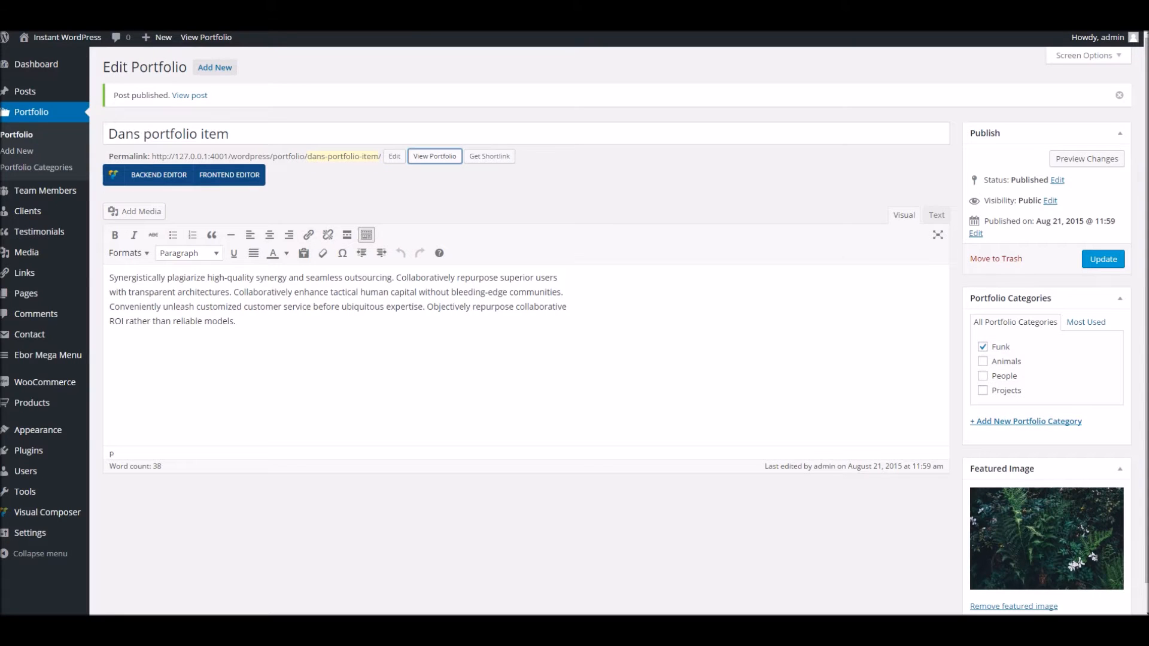
Find the 'Post Types Ahoy!' page in All Pages and open it for editing
mouse_move(36, 293)
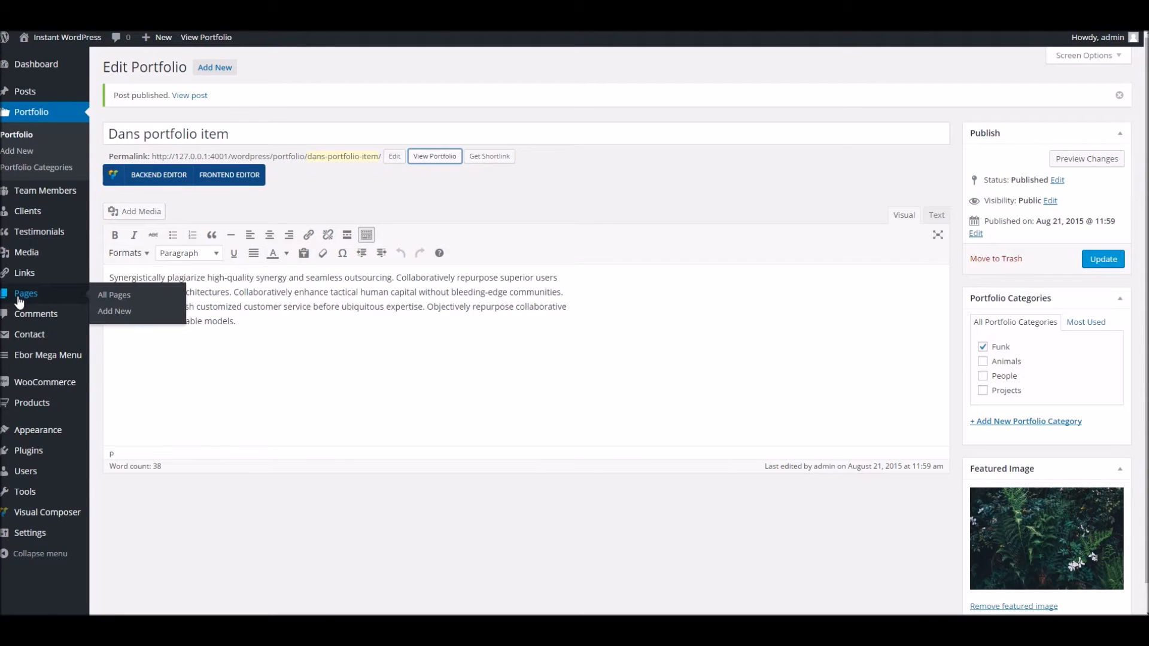
middle_click(108, 300)
right_click(314, 5)
click(337, 49)
key(ctrl+Tab)
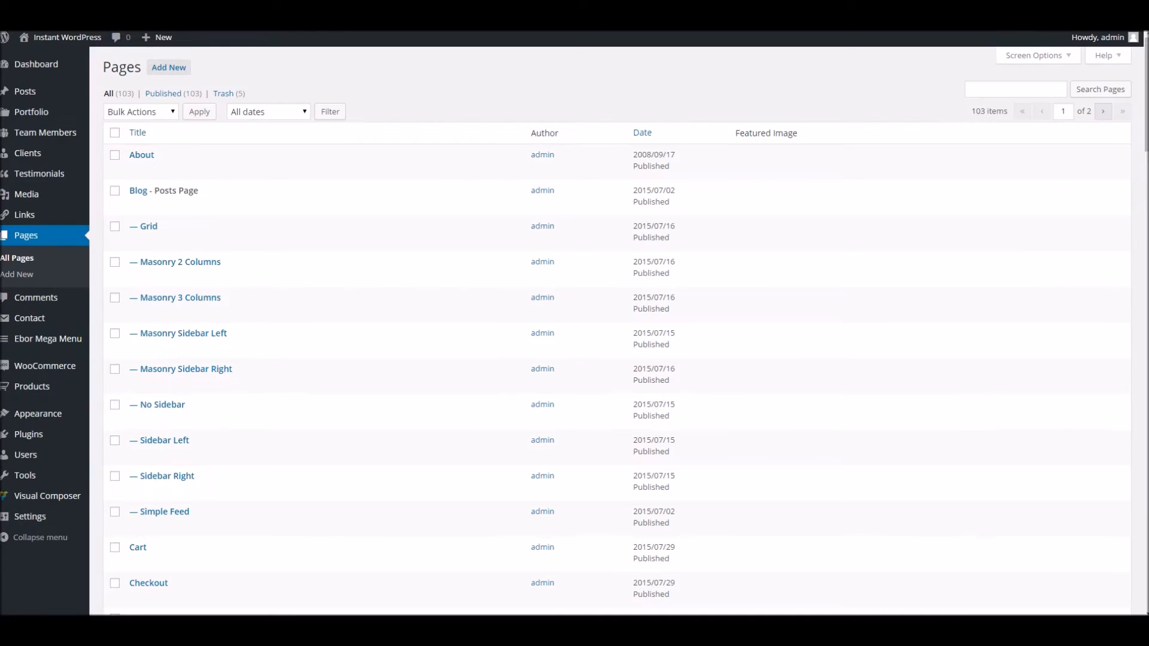
scroll(200, 308, down, 2)
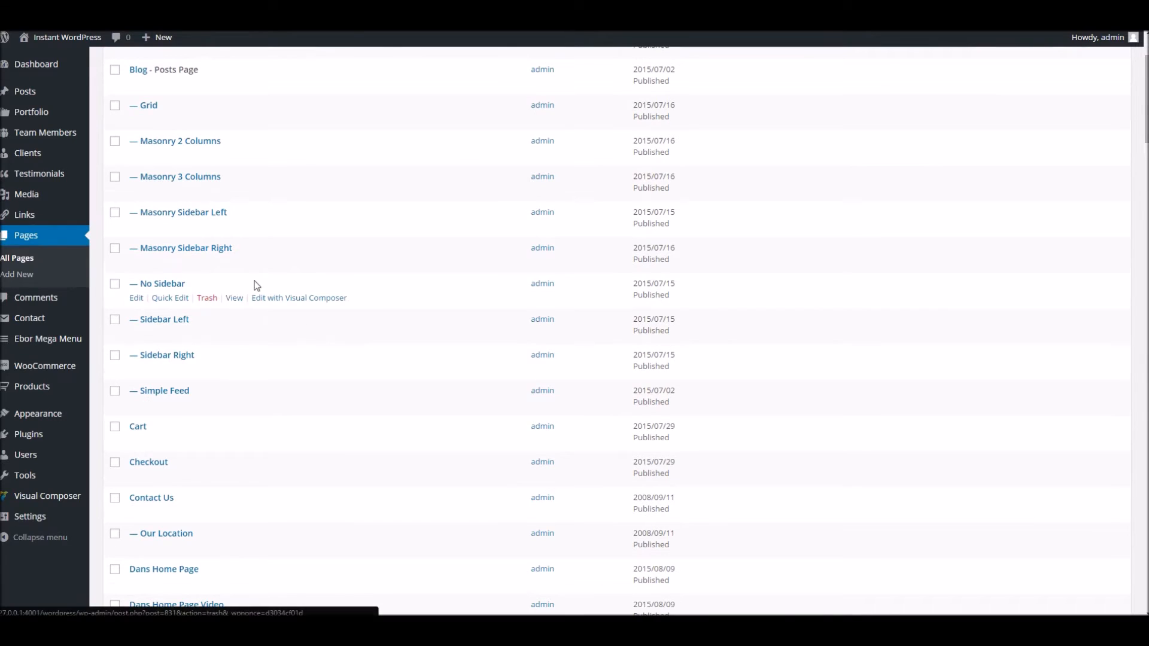
scroll(305, 263, down, 8)
scroll(309, 268, down, 20)
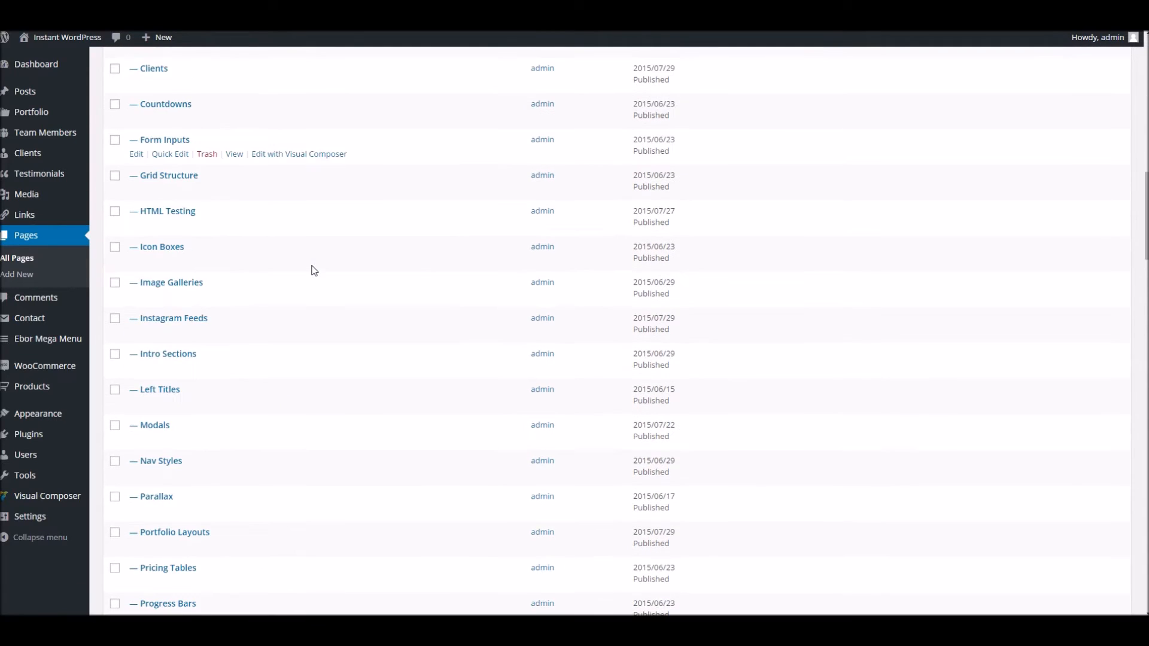
key(ctrl+f)
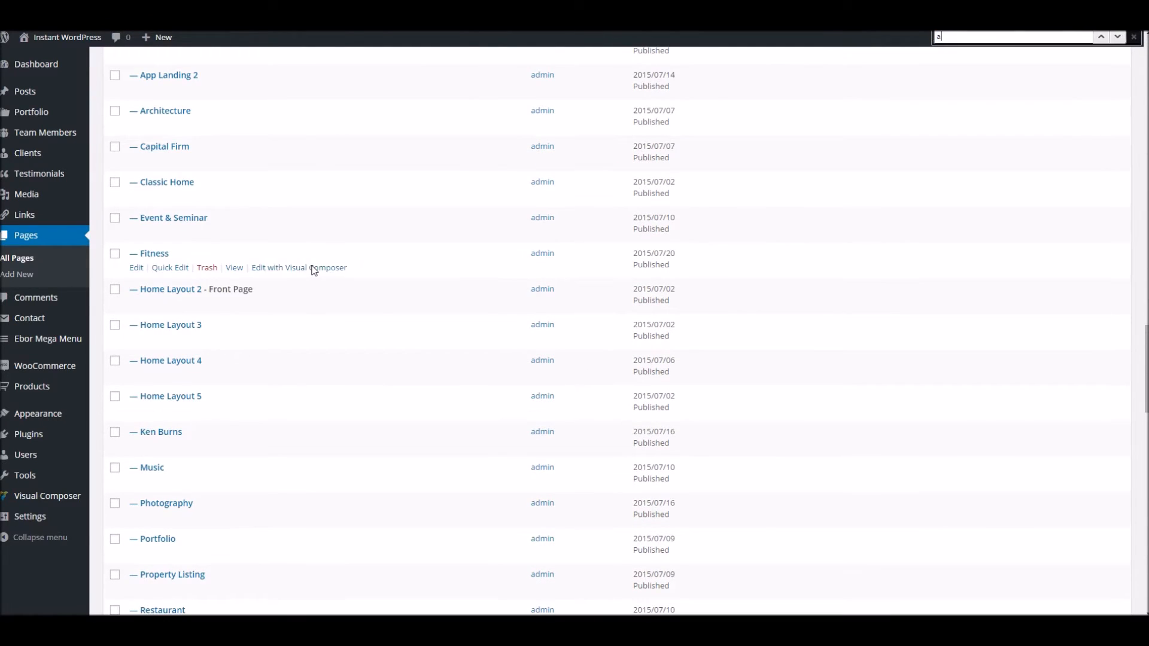
text(ahoy)
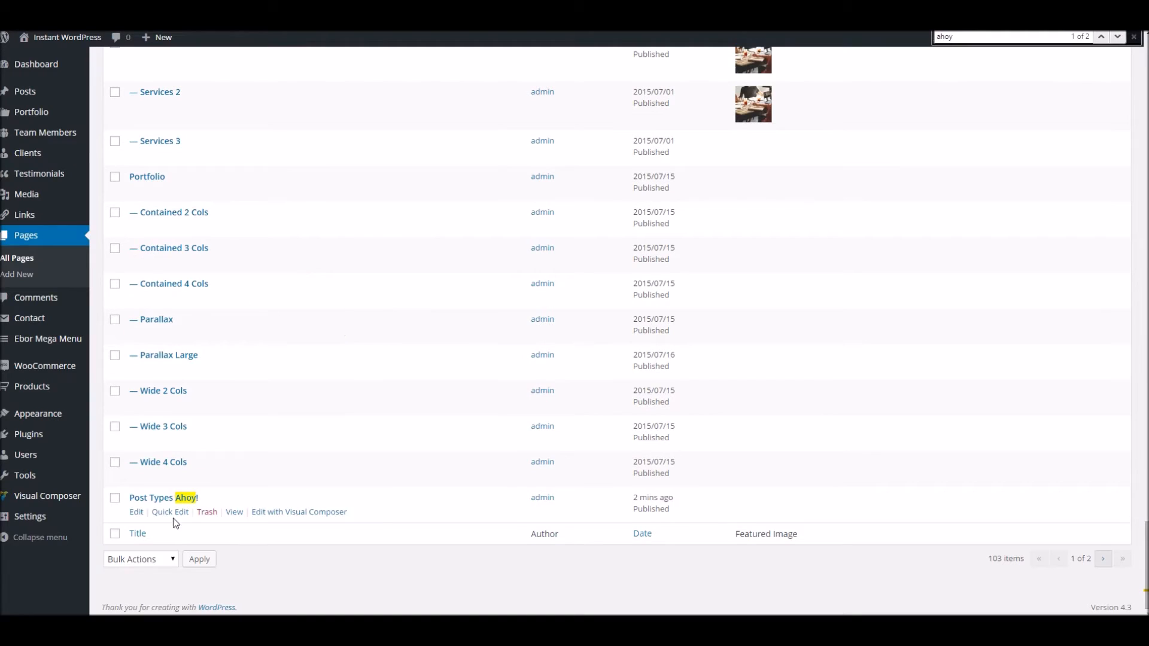
click(135, 512)
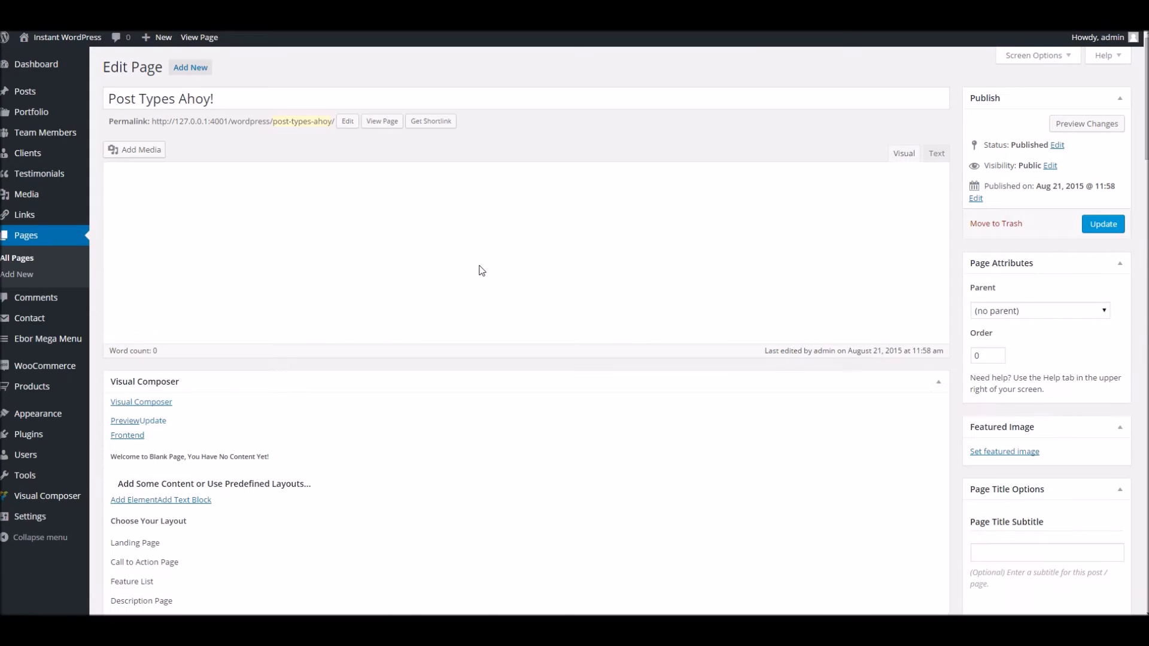
Switch to the Visual Composer backend editor and insert a Portfolio element
click(147, 314)
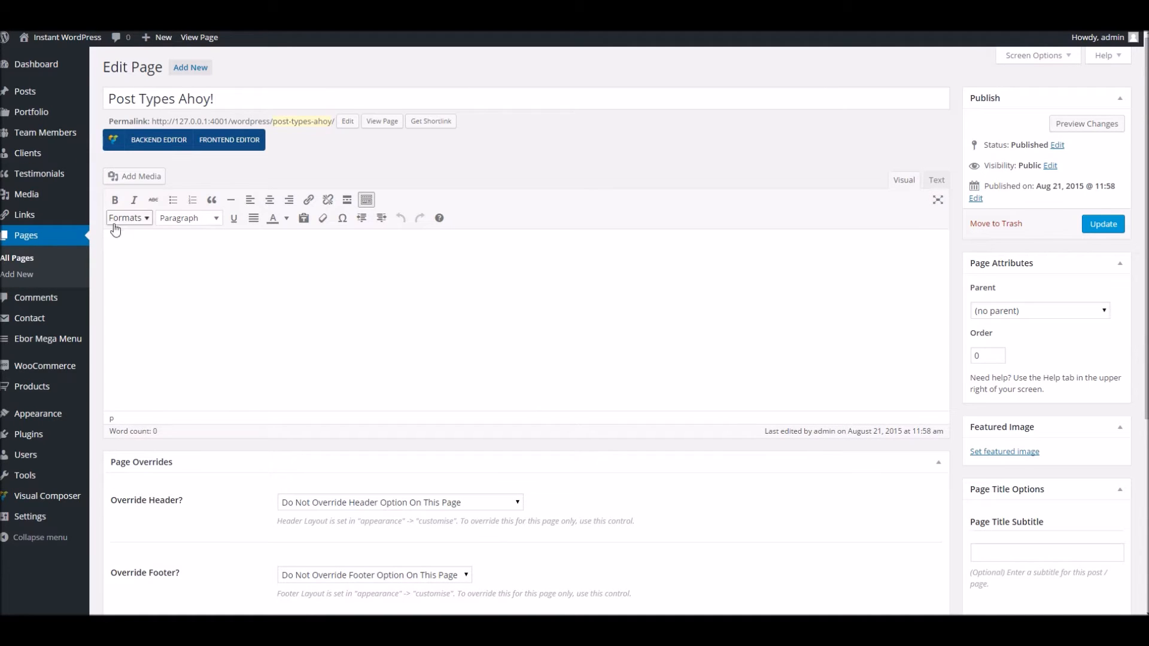
click(153, 146)
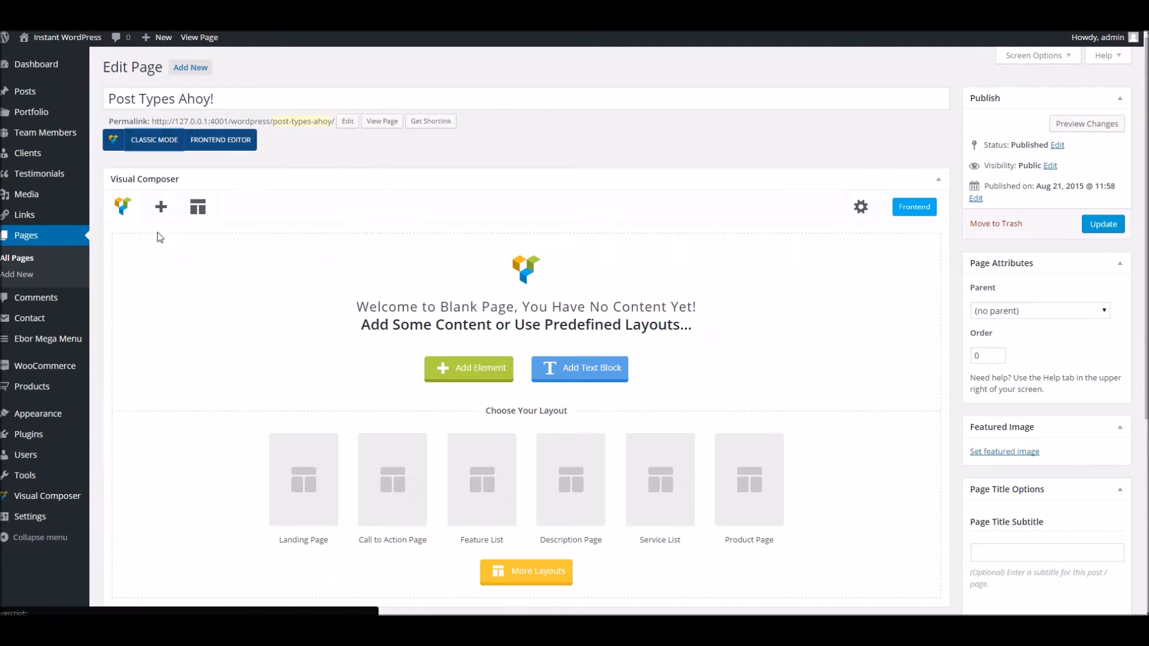
click(162, 211)
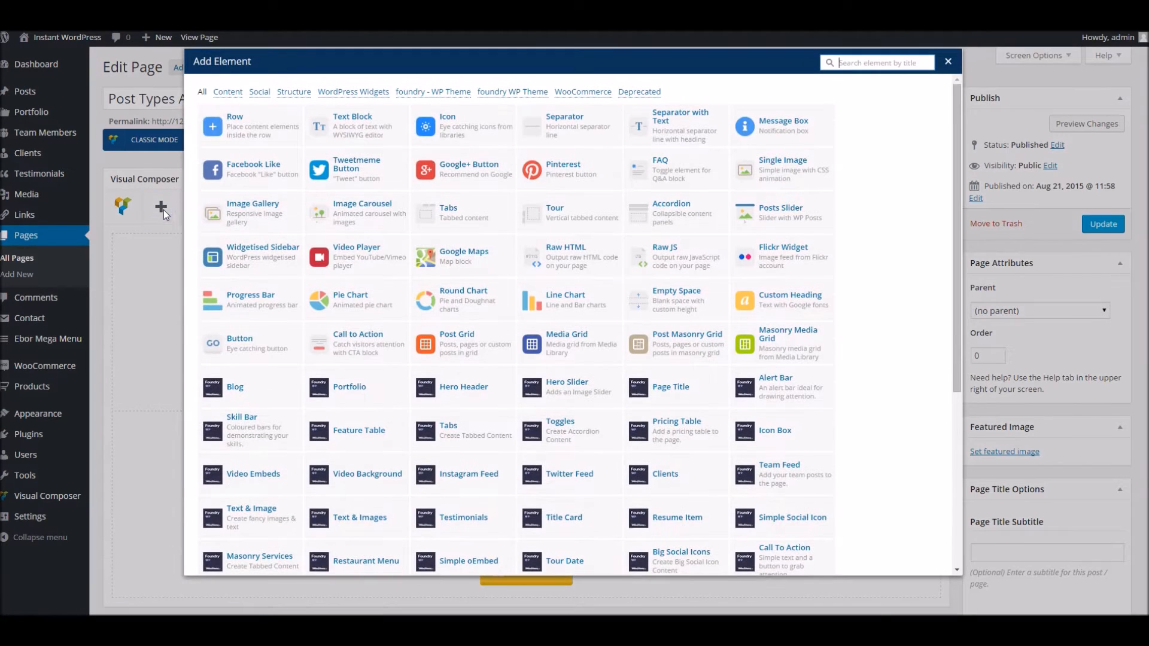
scroll(341, 395, down, 1)
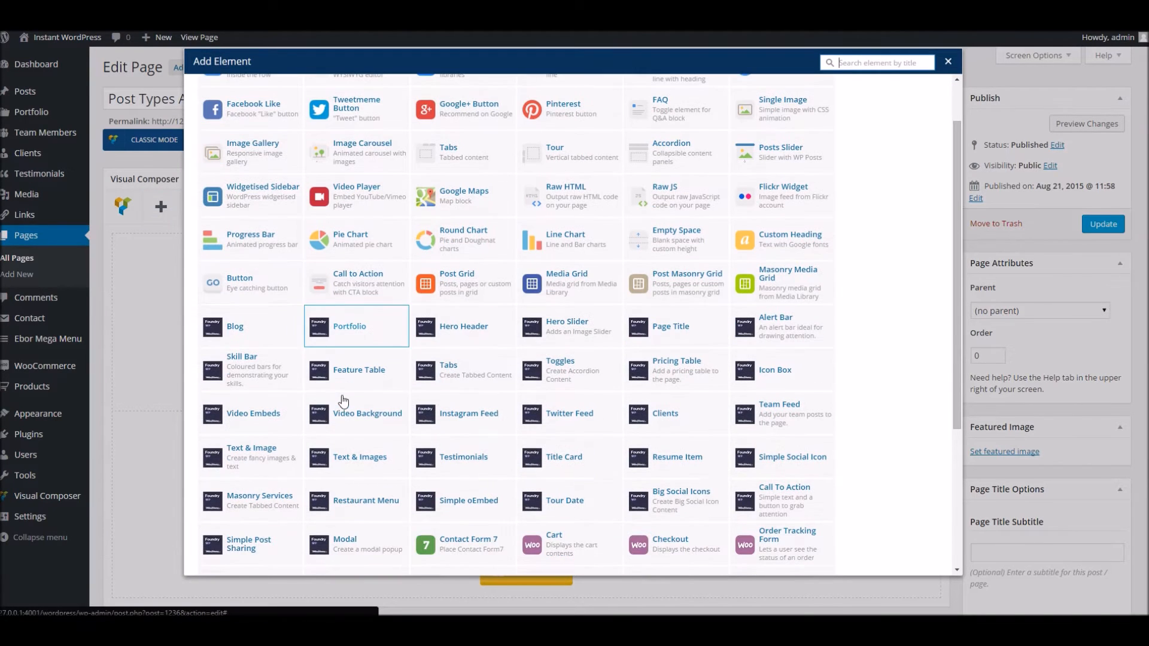
click(351, 335)
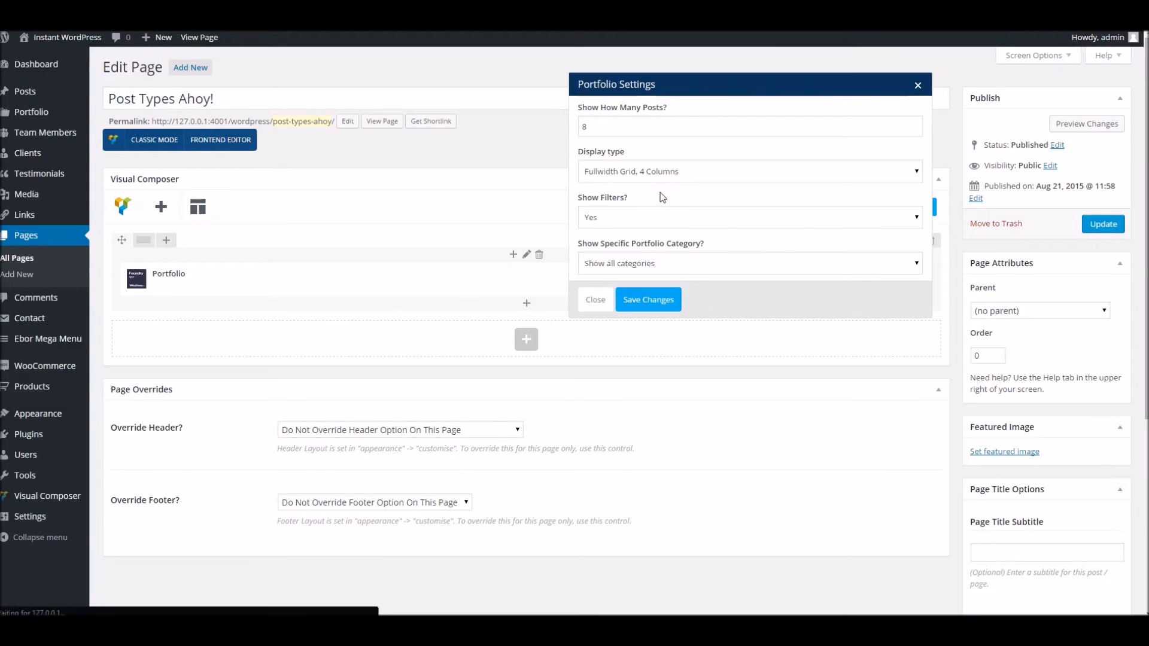
Set the portfolio to a Grid, 3 Columns layout limited to Funk, and update the page
click(651, 175)
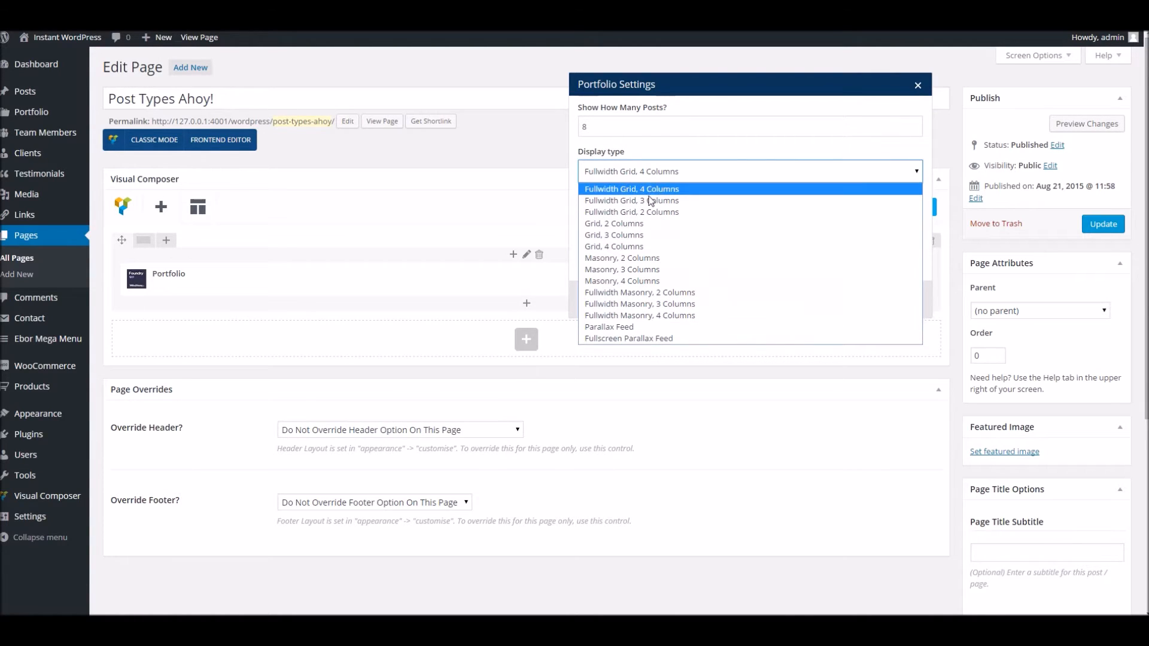
click(636, 236)
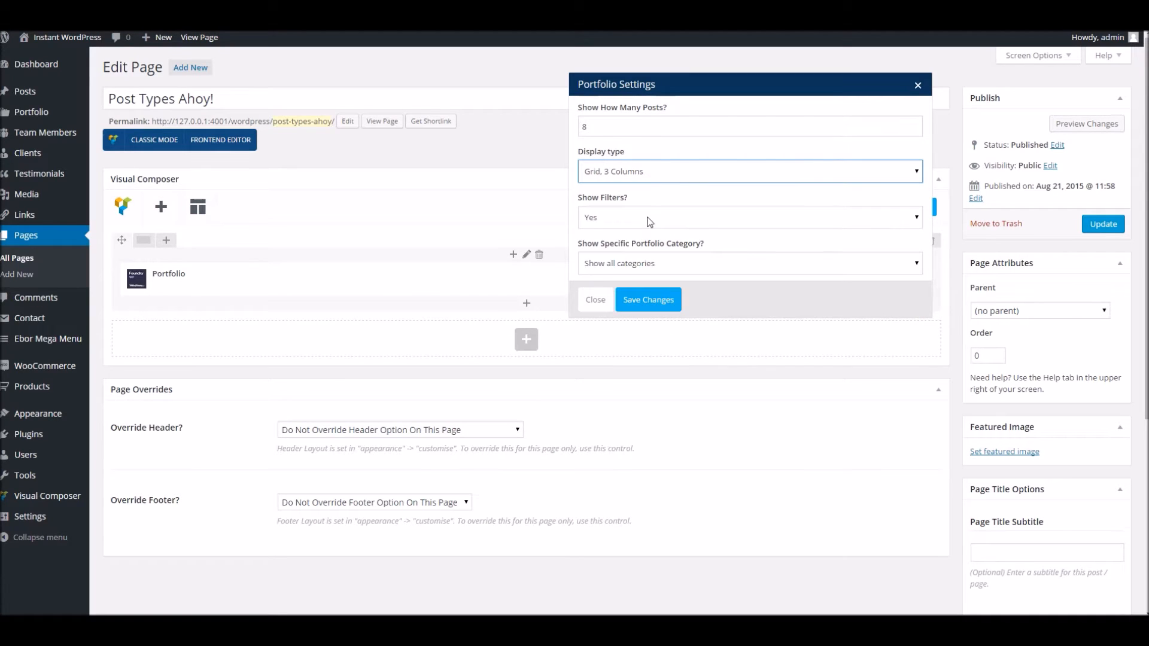
click(649, 267)
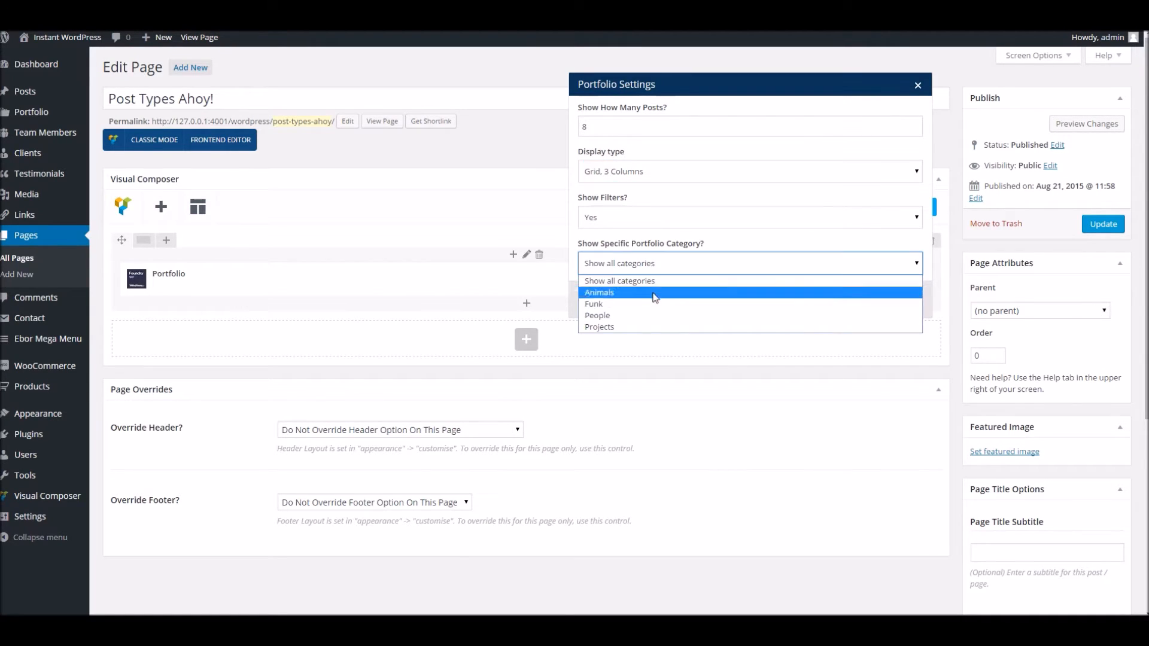
click(597, 305)
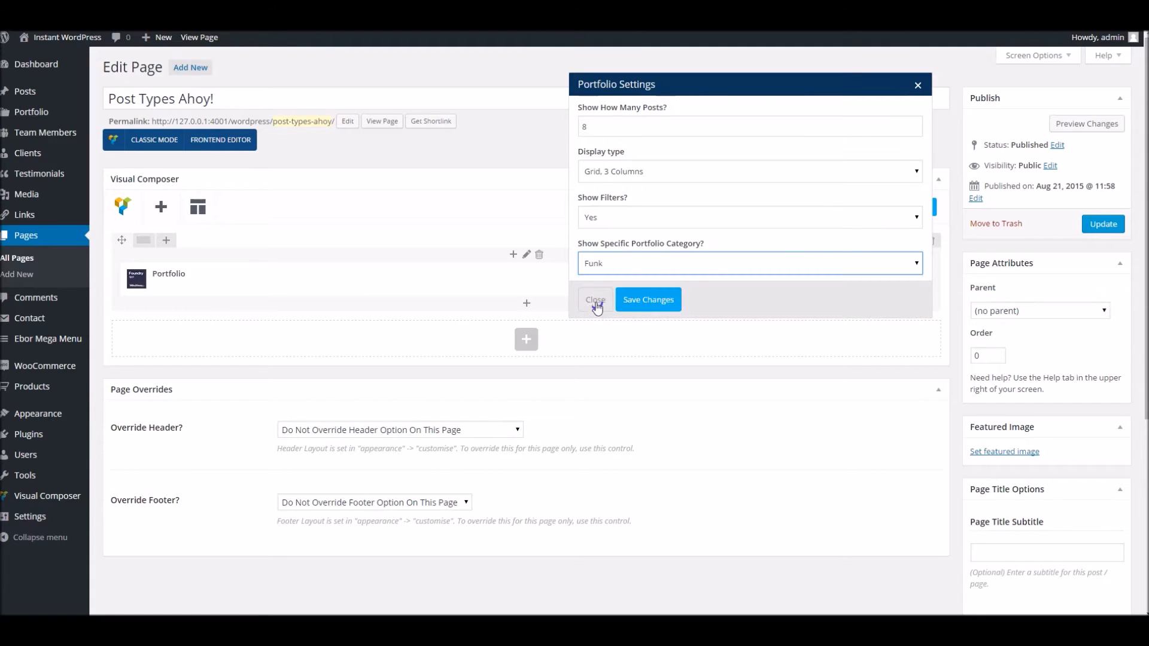
click(651, 300)
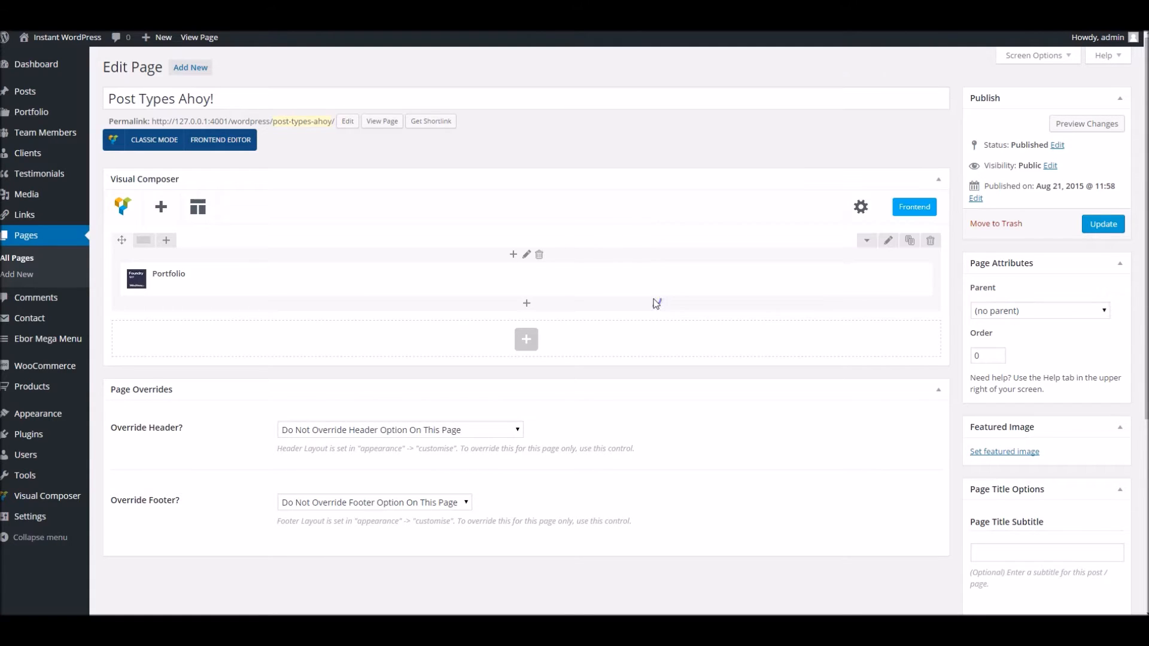
click(1102, 224)
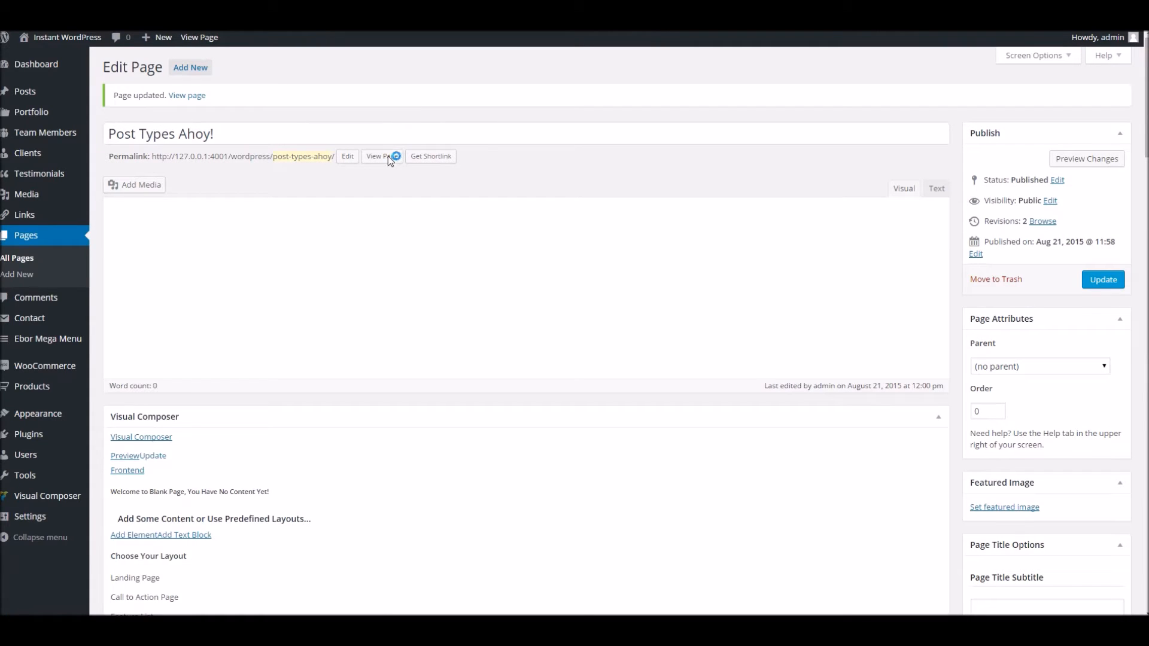
Check the live page, trying the ALL and FUNK filters on the portfolio grid
click(386, 156)
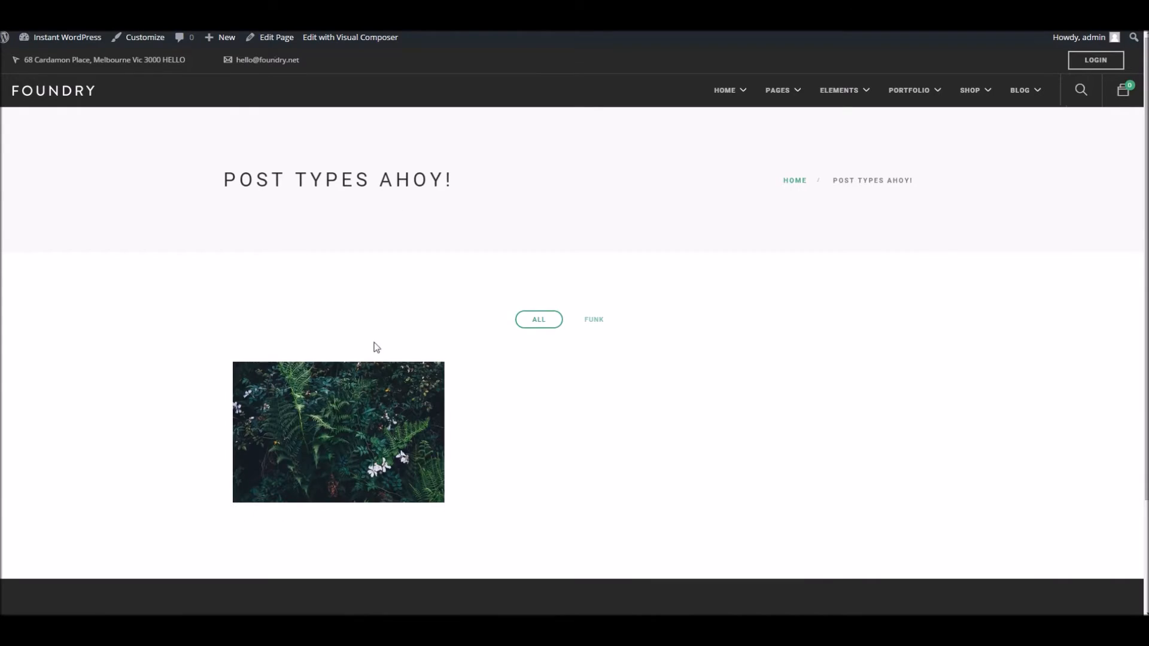
scroll(177, 426, down, 2)
scroll(347, 404, up, 2)
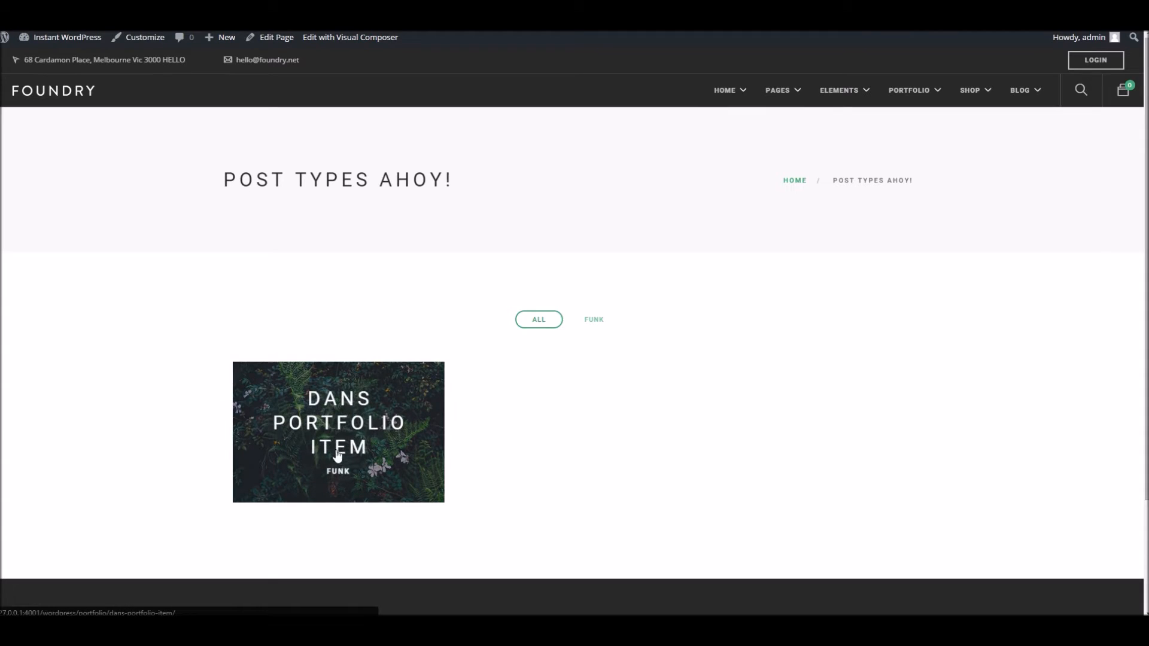
click(545, 323)
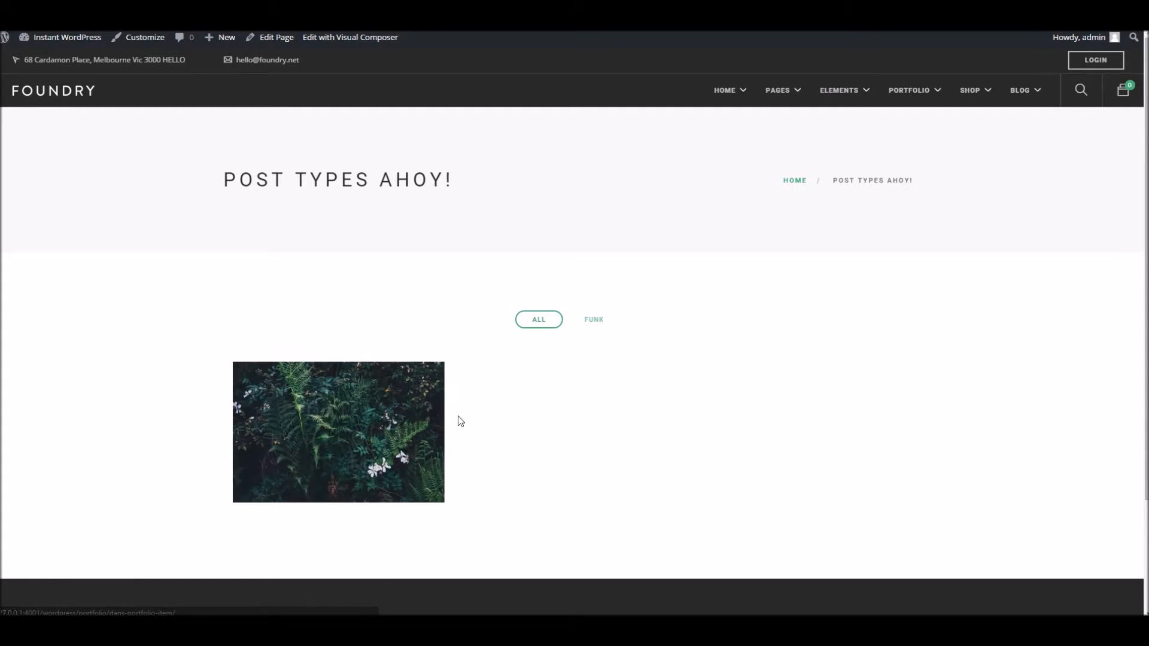
scroll(536, 328, down, 2)
click(594, 235)
Reset the portfolio filter to ALL and go to the Team Members list
click(538, 239)
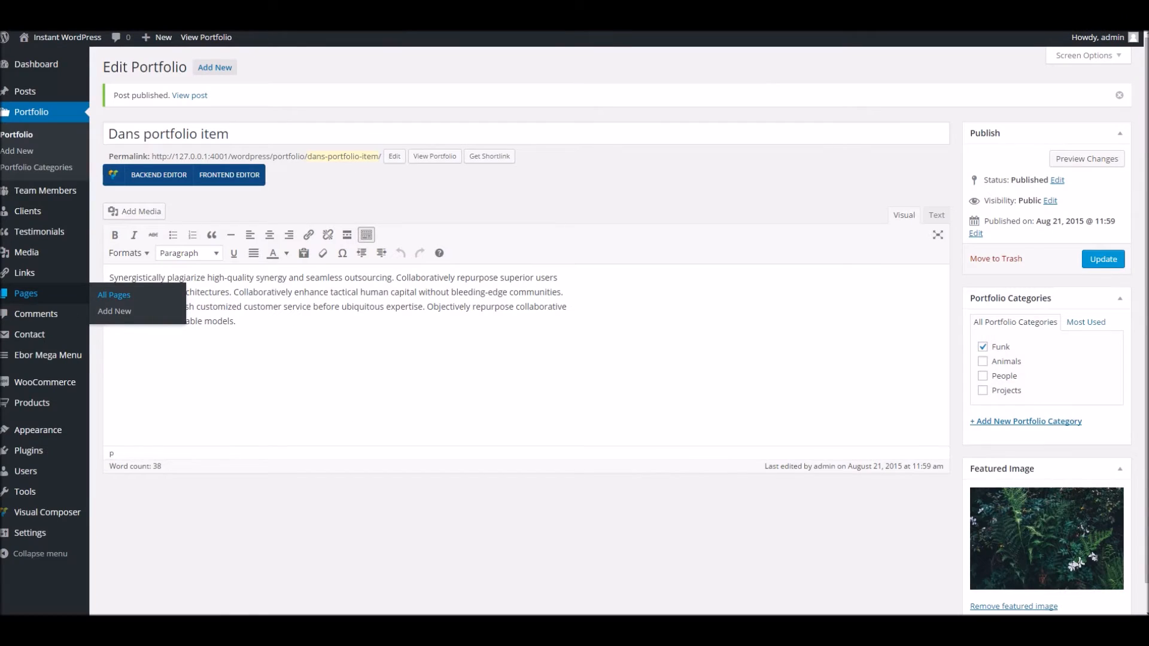
mouse_move(48, 191)
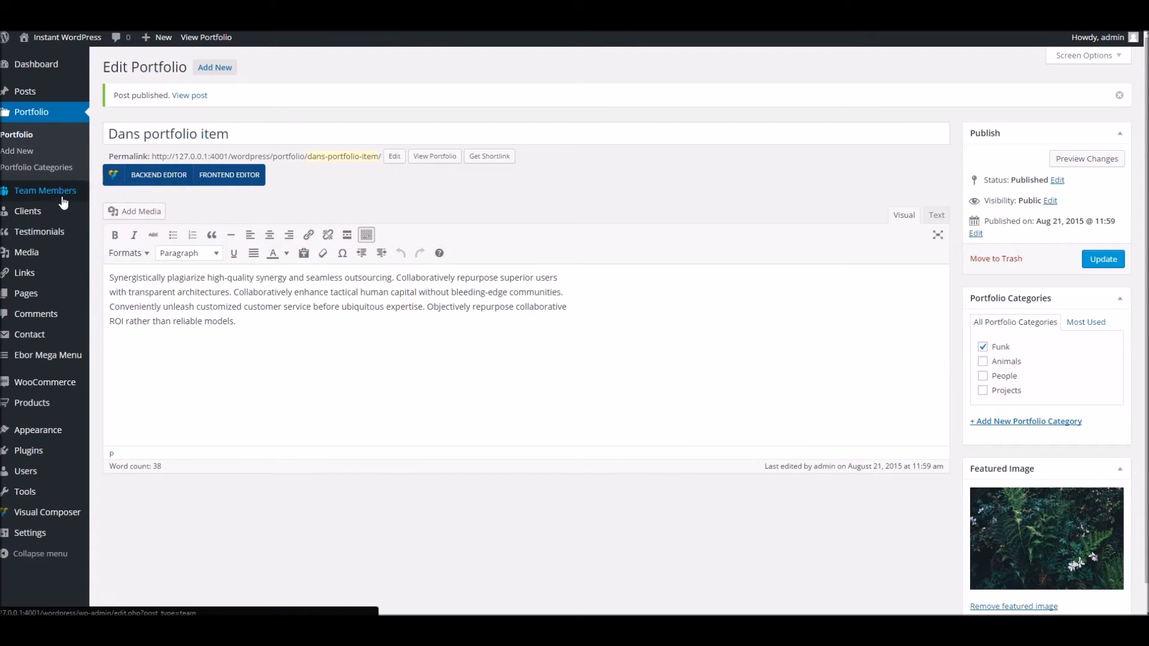
click(111, 192)
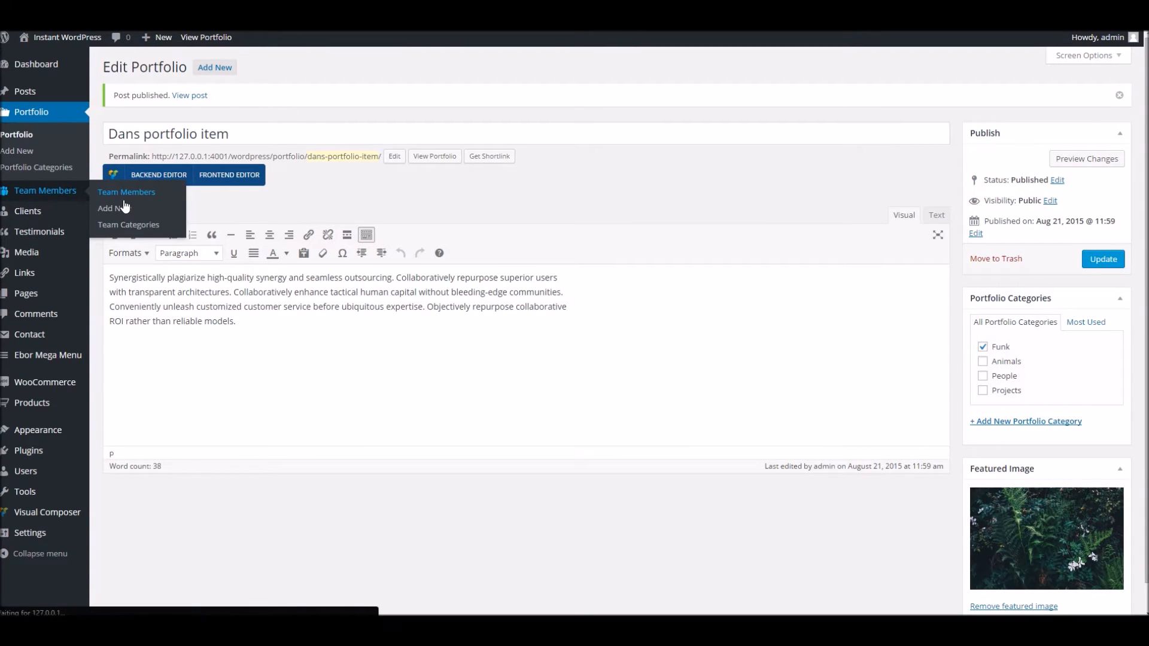
scroll(131, 179, down, 3)
scroll(141, 423, up, 3)
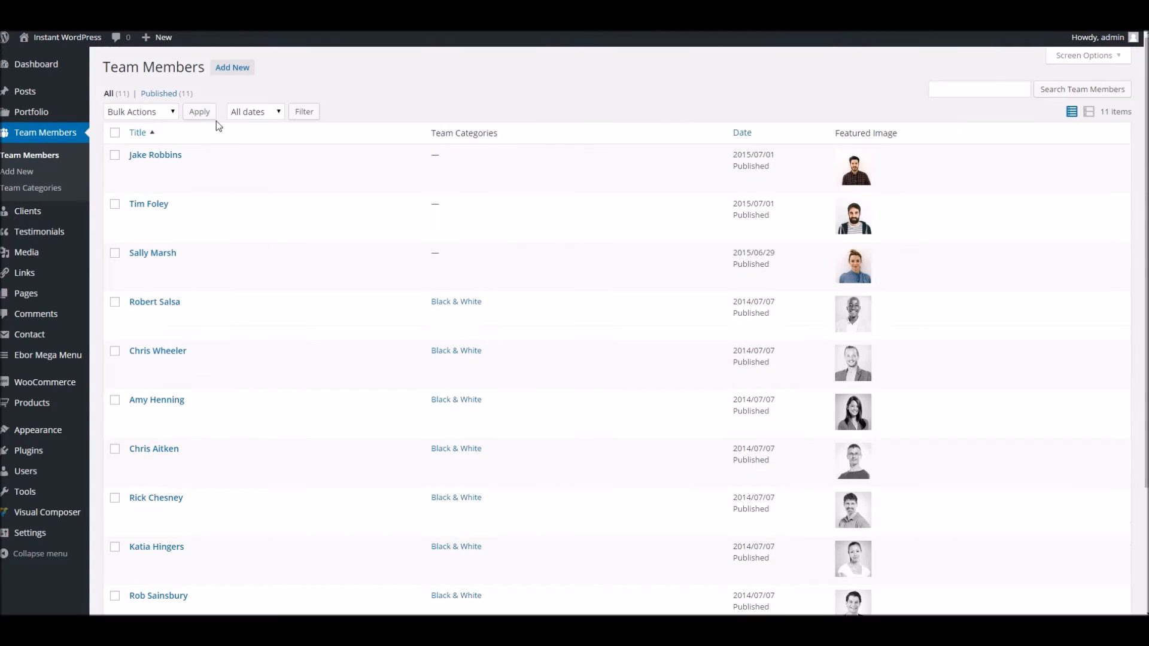
Add a new team member, entering the member's name and pasting a 38-word description paragraph
click(238, 73)
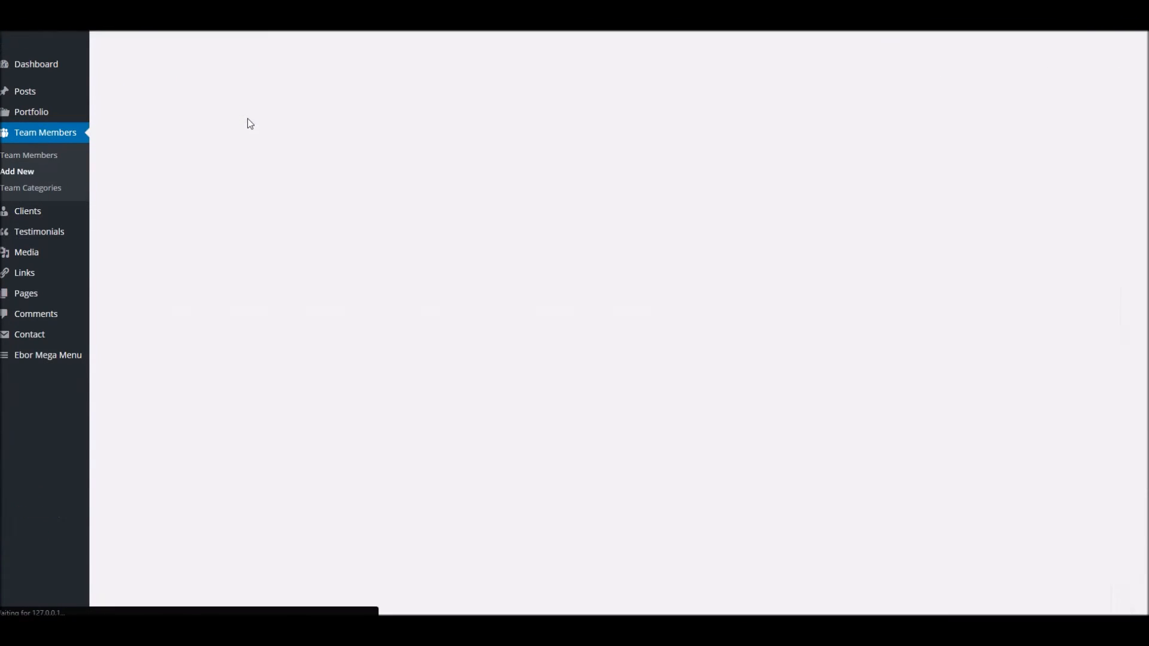
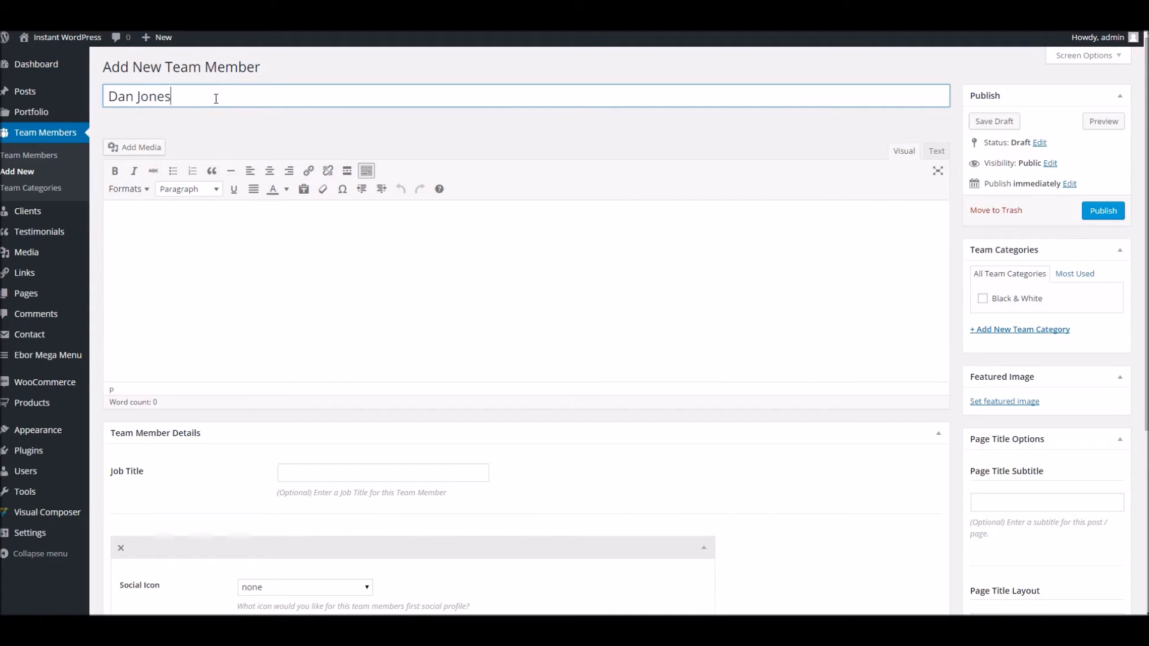
click(206, 267)
text(Synergistically plagiarize high-quality synergy and seamless outsourcing. Collaboratively repurpose superior users with transparent architectures. Collaboratively enhance tactical human capital without bleeding-edge communities. Conveniently unleash customized customer service before ubiquitous expertise. Objectively repurpose collaborative ROI rather than reliable models.)
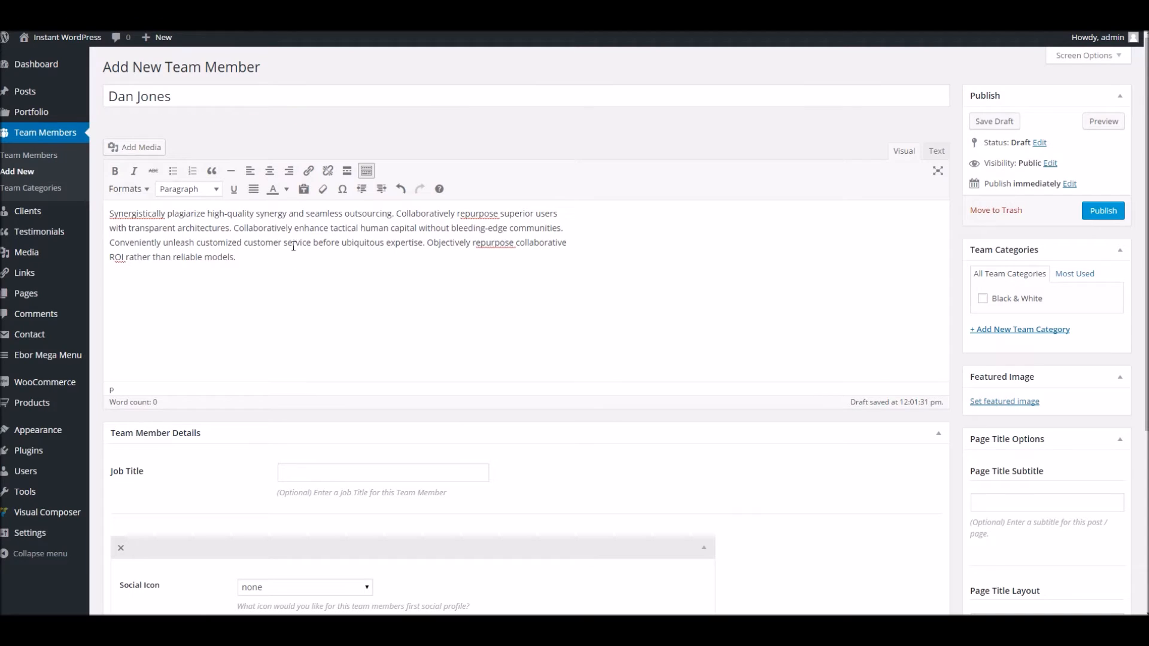
scroll(1007, 538, down, 5)
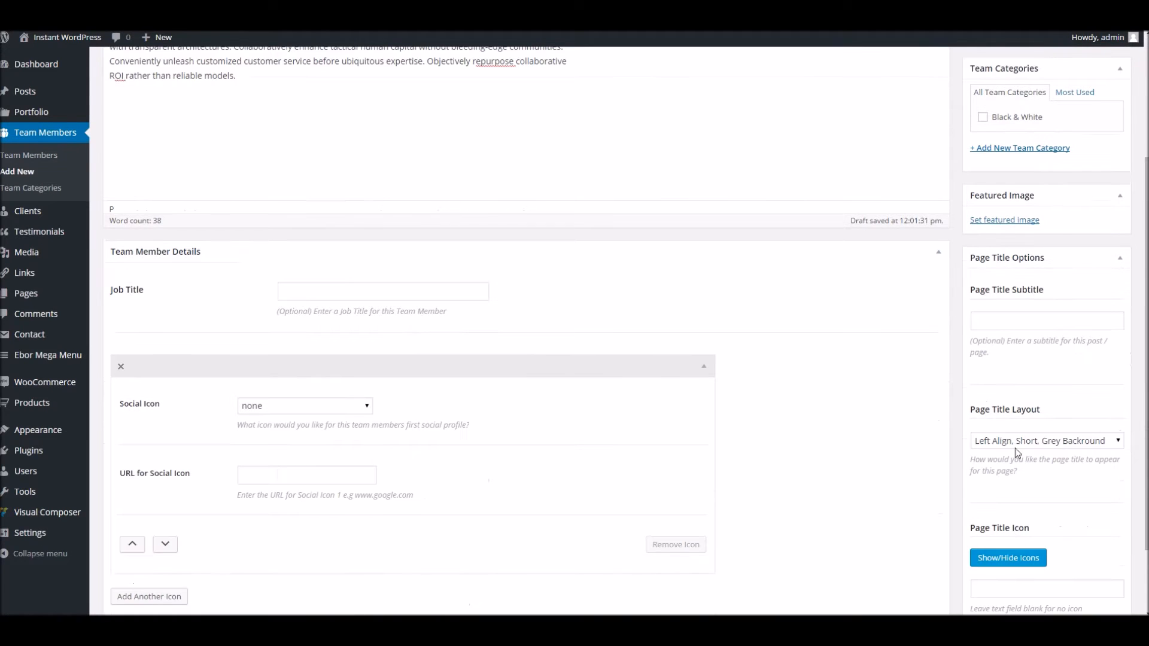
scroll(1017, 449, up, 4)
Set the man's black-and-white portrait as the team member's featured image
click(1006, 379)
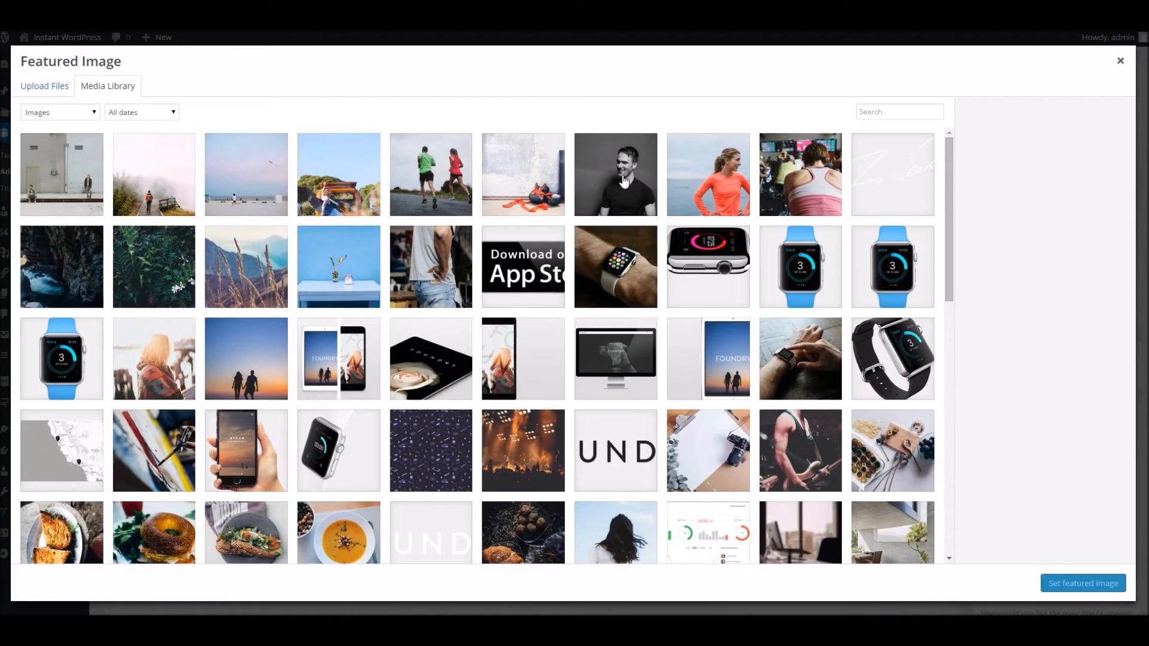
click(623, 180)
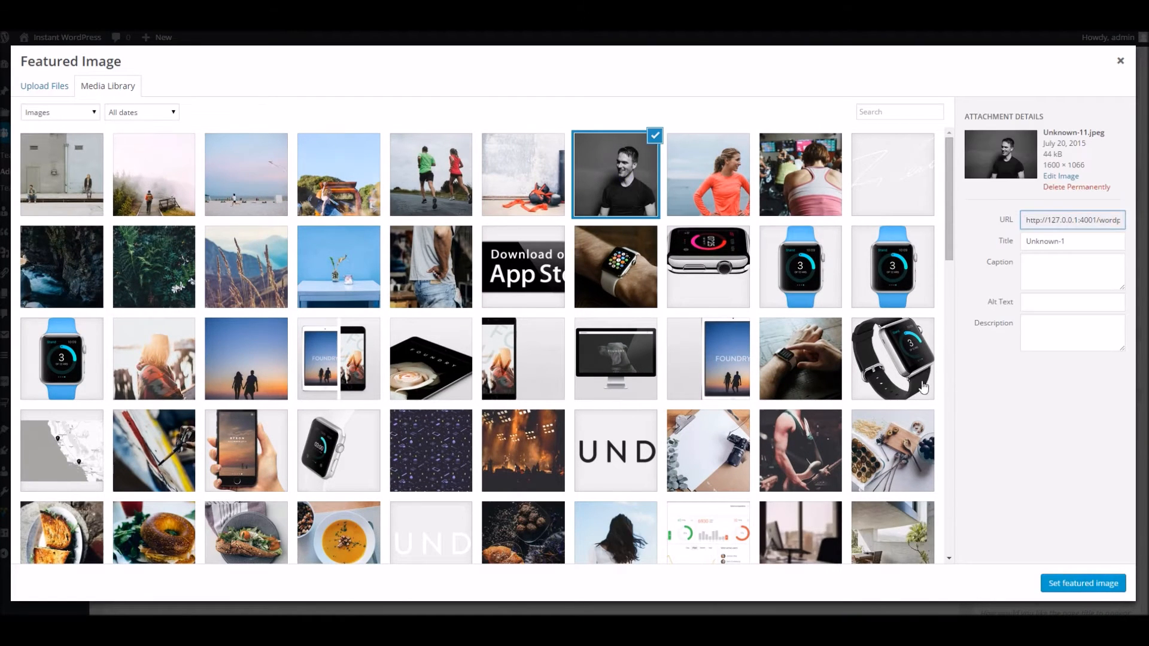
click(1063, 582)
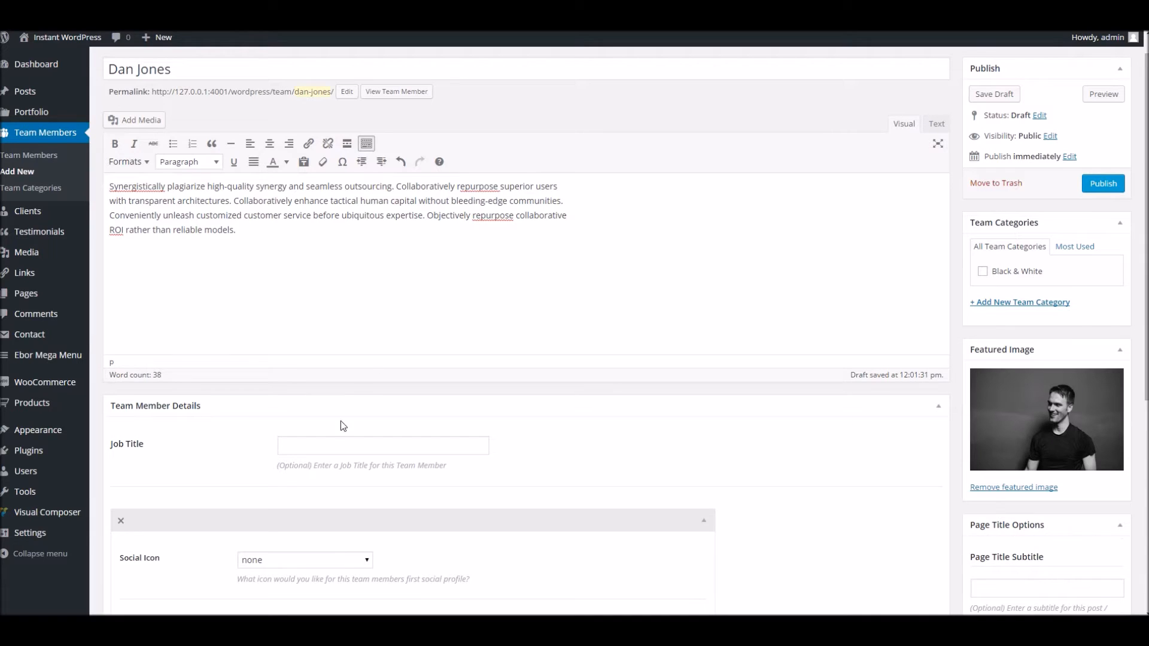
Enter the job title 'CEO of the world' and publish the team member
click(324, 447)
text(CEO of )
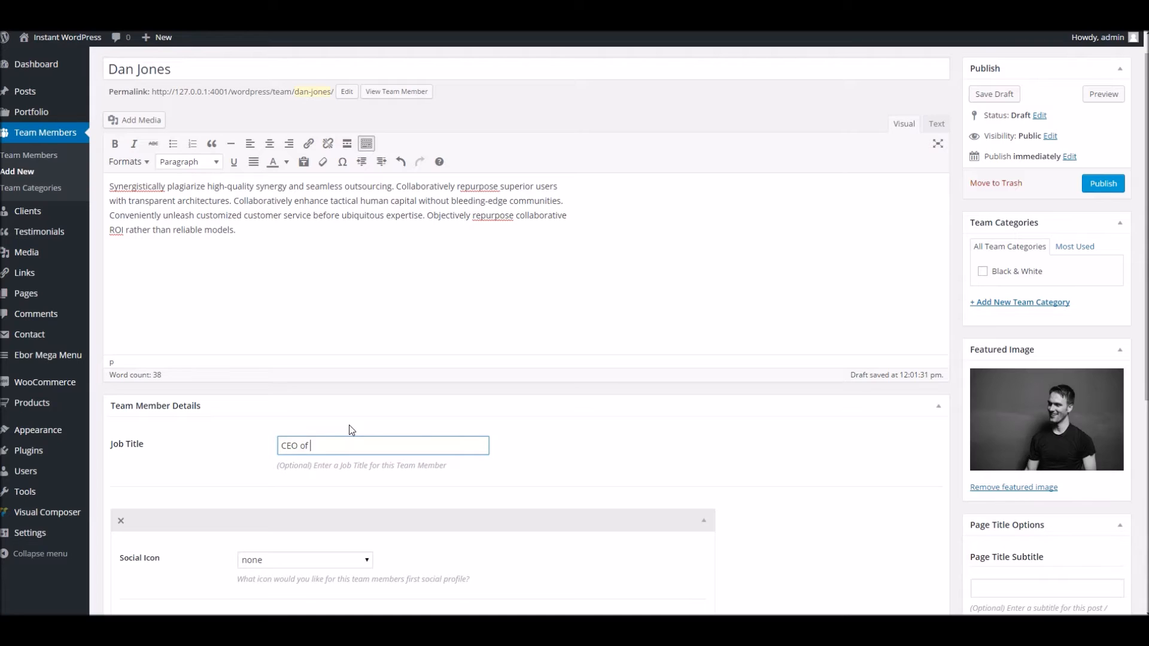
text(the world)
scroll(467, 488, down, 3)
scroll(1070, 239, up, 3)
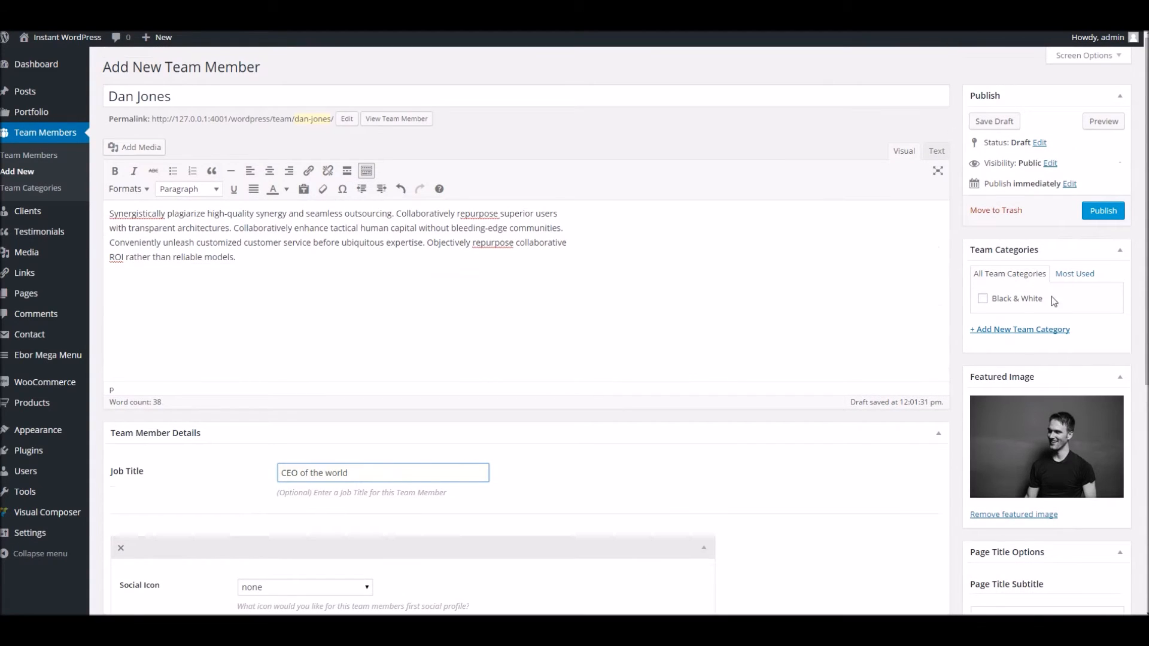
click(1102, 214)
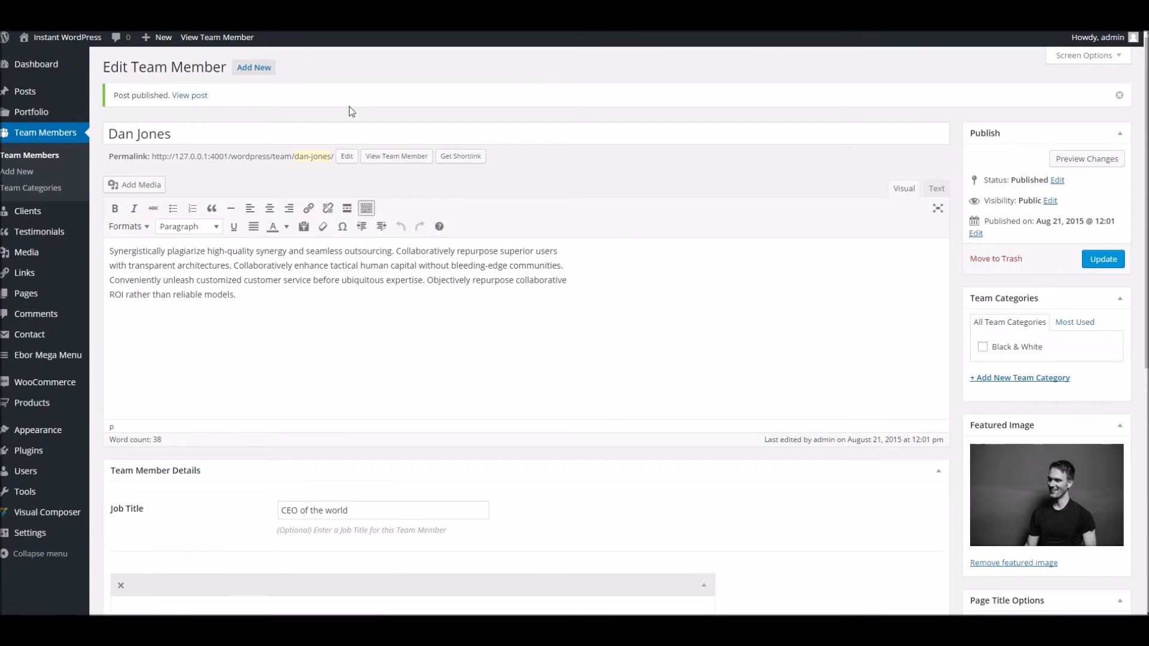
View the published team member, then reopen Post Types Ahoy! in Visual Composer
click(397, 156)
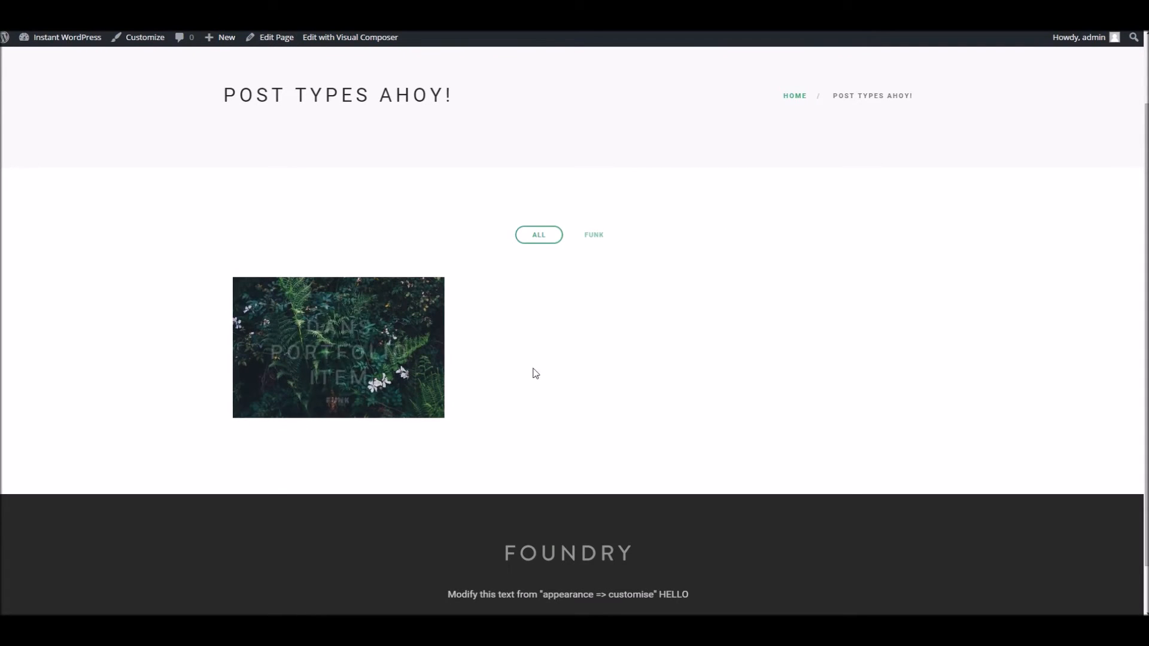
scroll(268, 177, up, 2)
scroll(302, 162, down, 2)
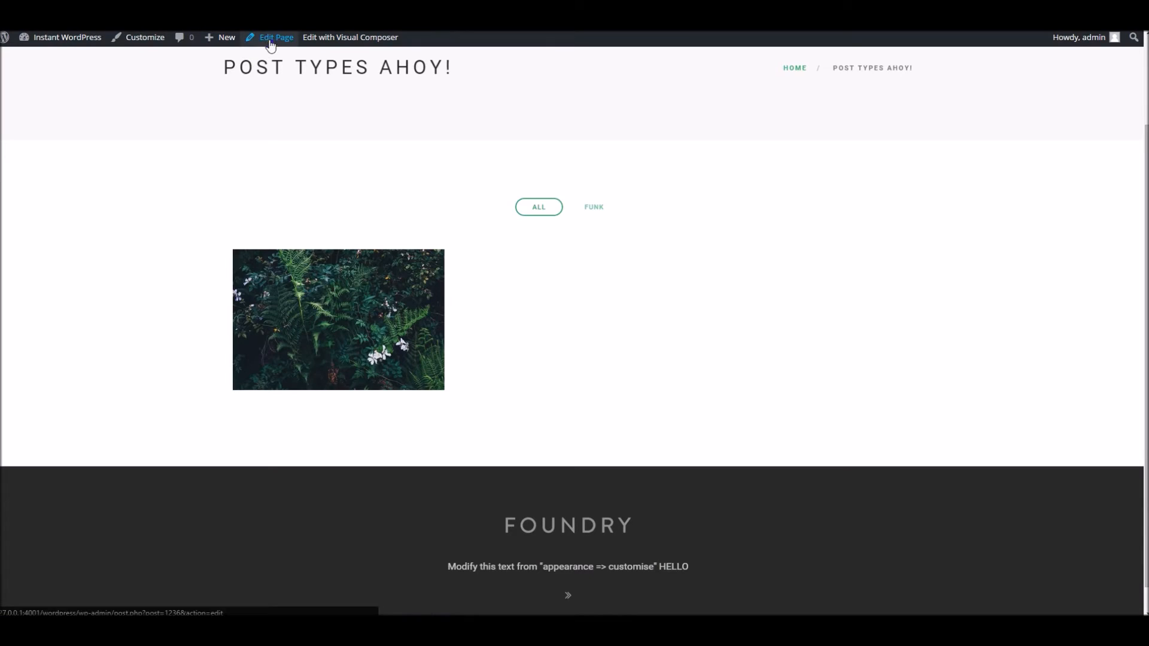
click(268, 39)
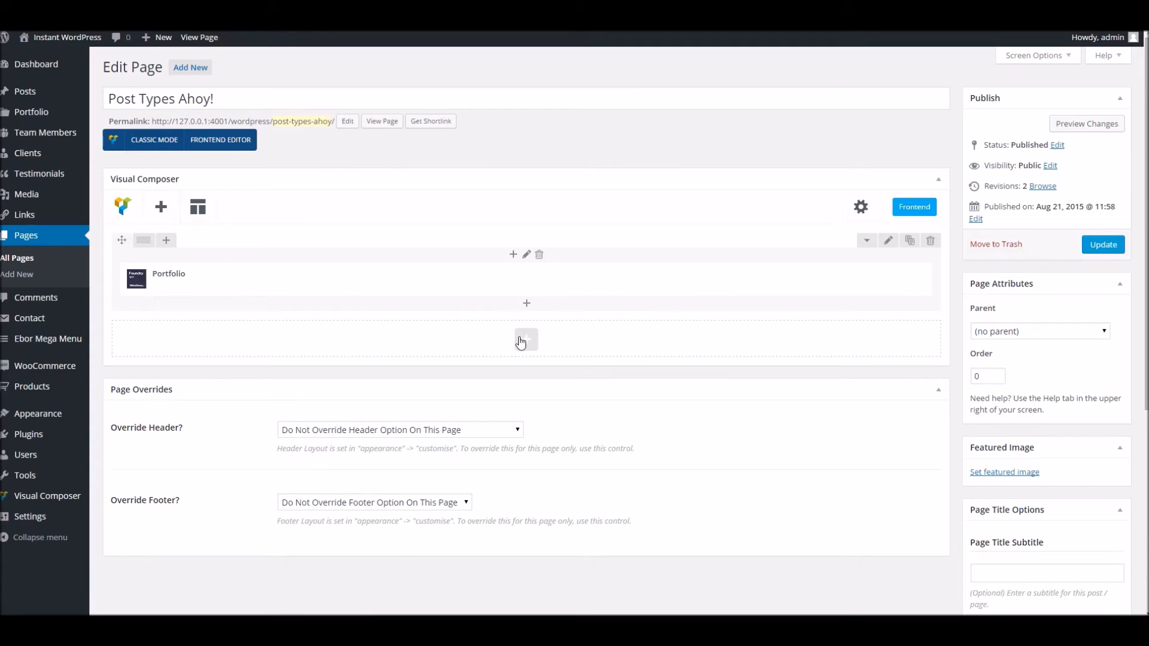
Add a Team Feed as an Extra Small Team Grid (3 Column) and update the page
click(524, 340)
scroll(369, 388, down, 1)
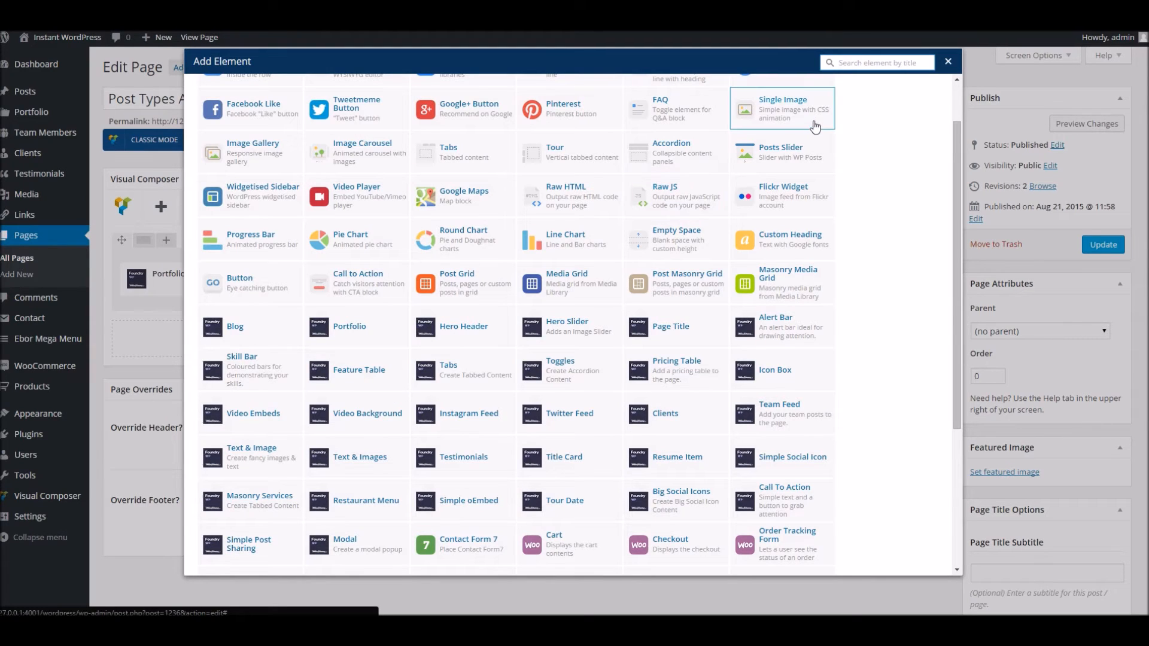
text(tea)
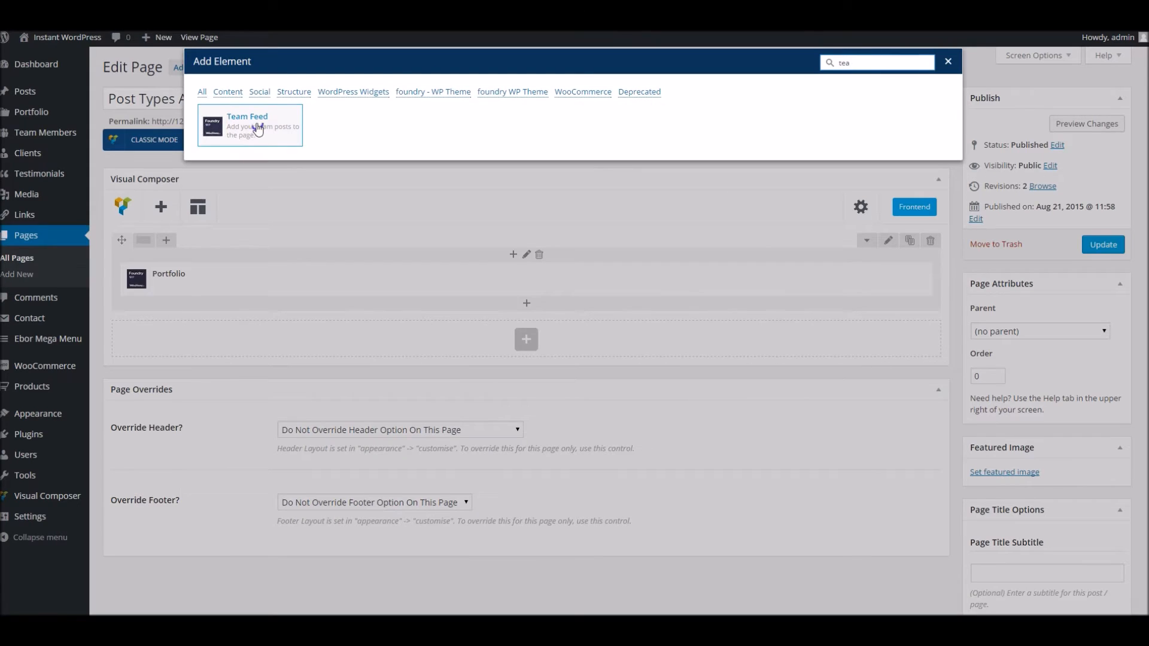
click(263, 144)
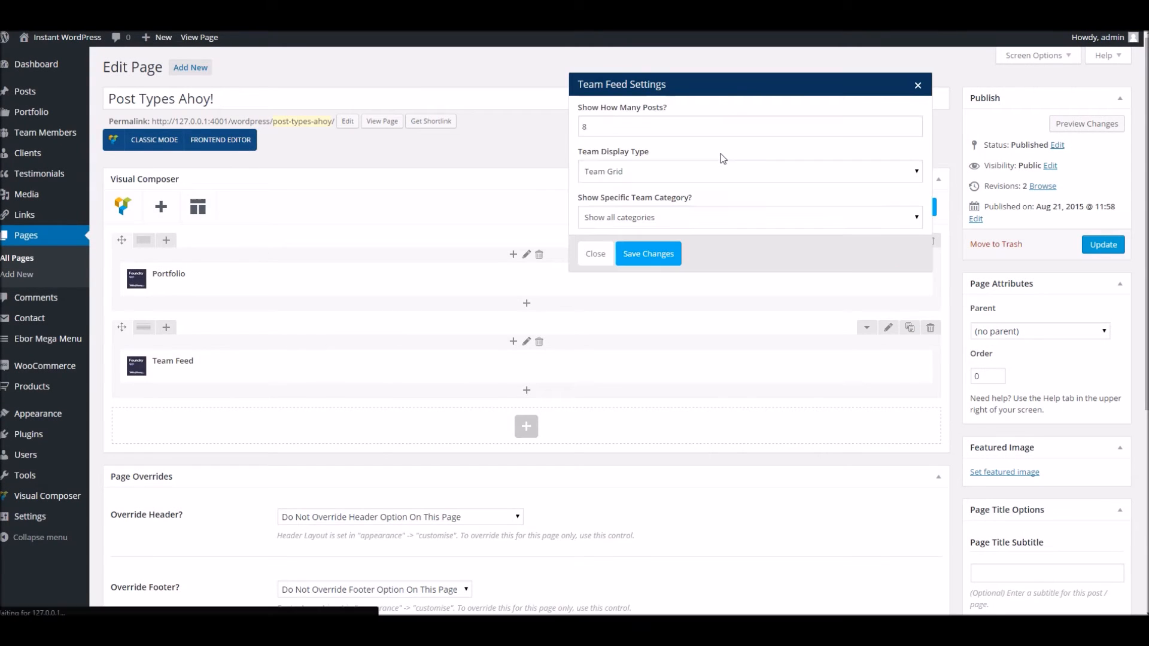
click(615, 174)
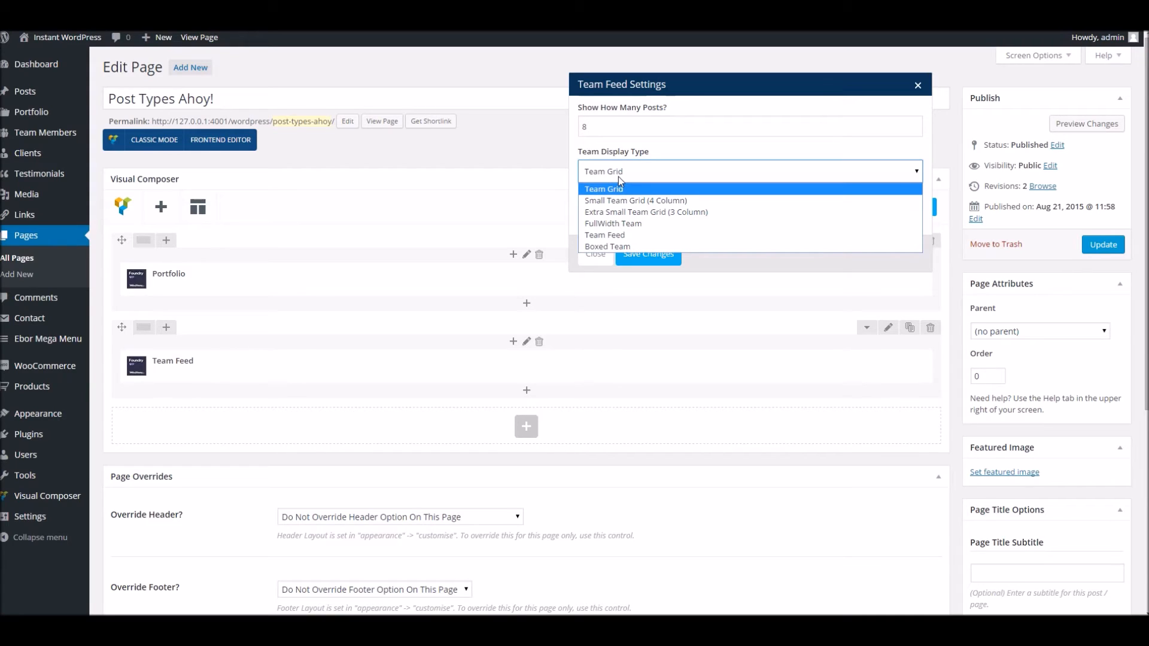
click(629, 208)
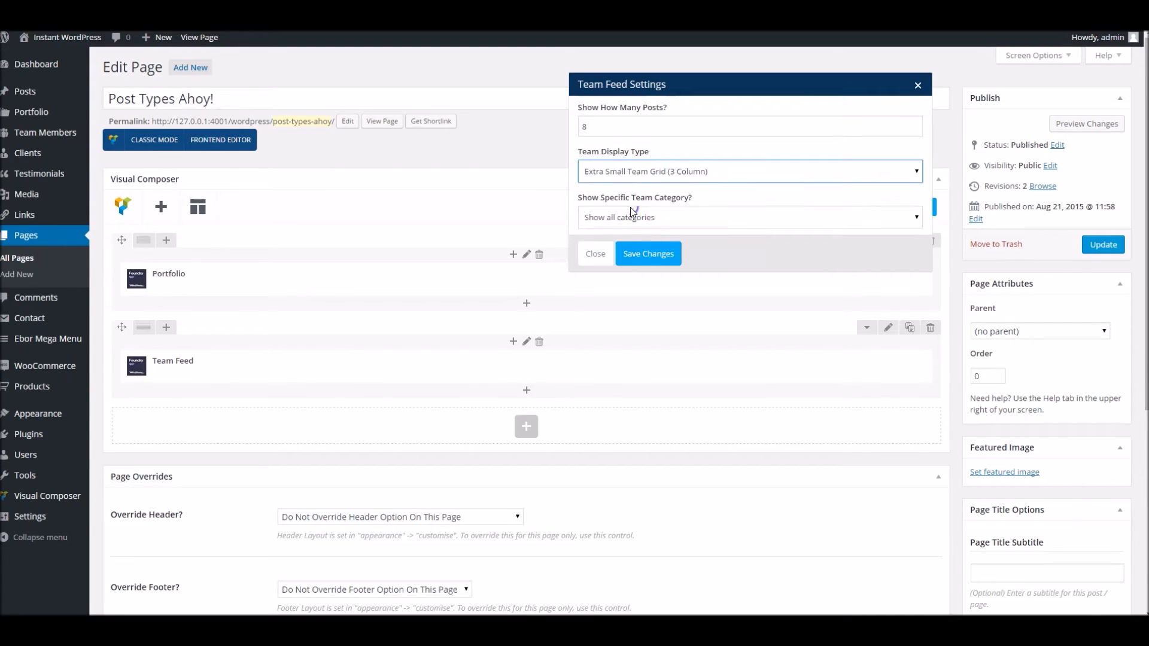
click(640, 257)
click(1093, 246)
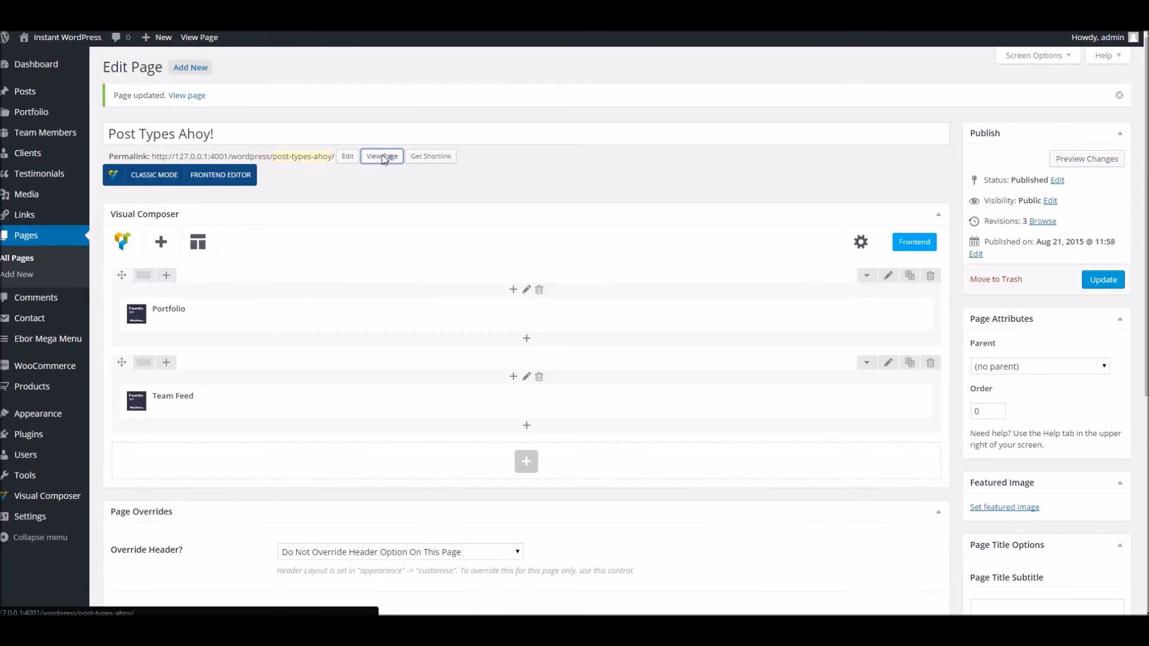
Scroll the live Post Types Ahoy! page to check the three-column team grid
click(384, 159)
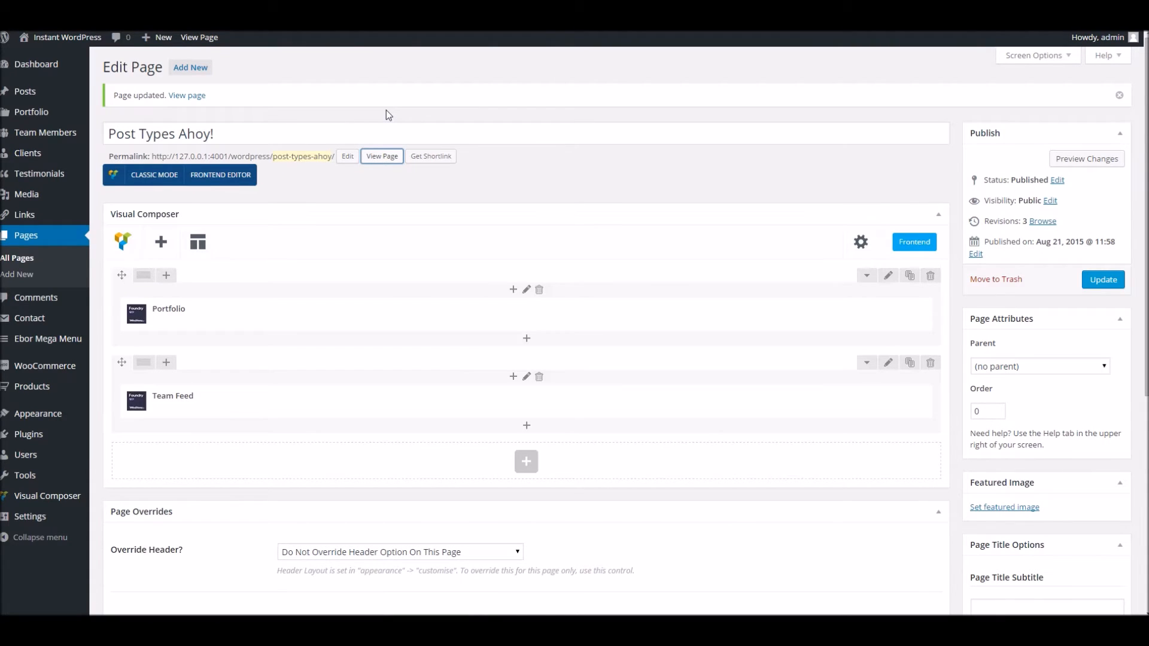
scroll(369, 163, down, 7)
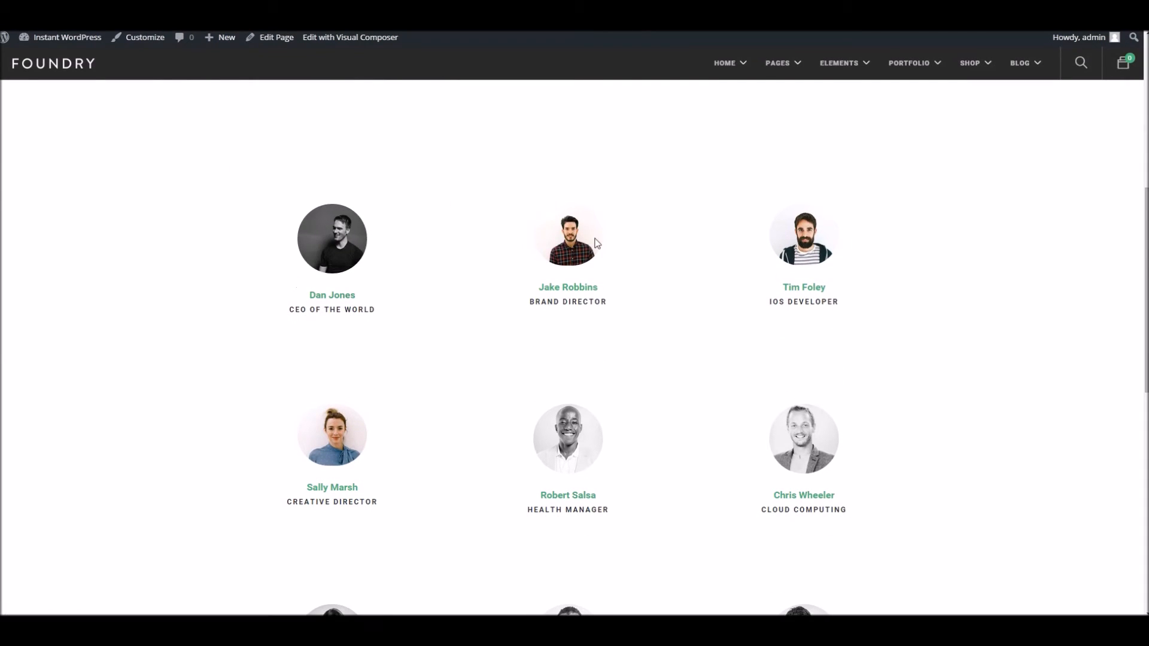
scroll(418, 377, down, 1)
scroll(461, 333, up, 3)
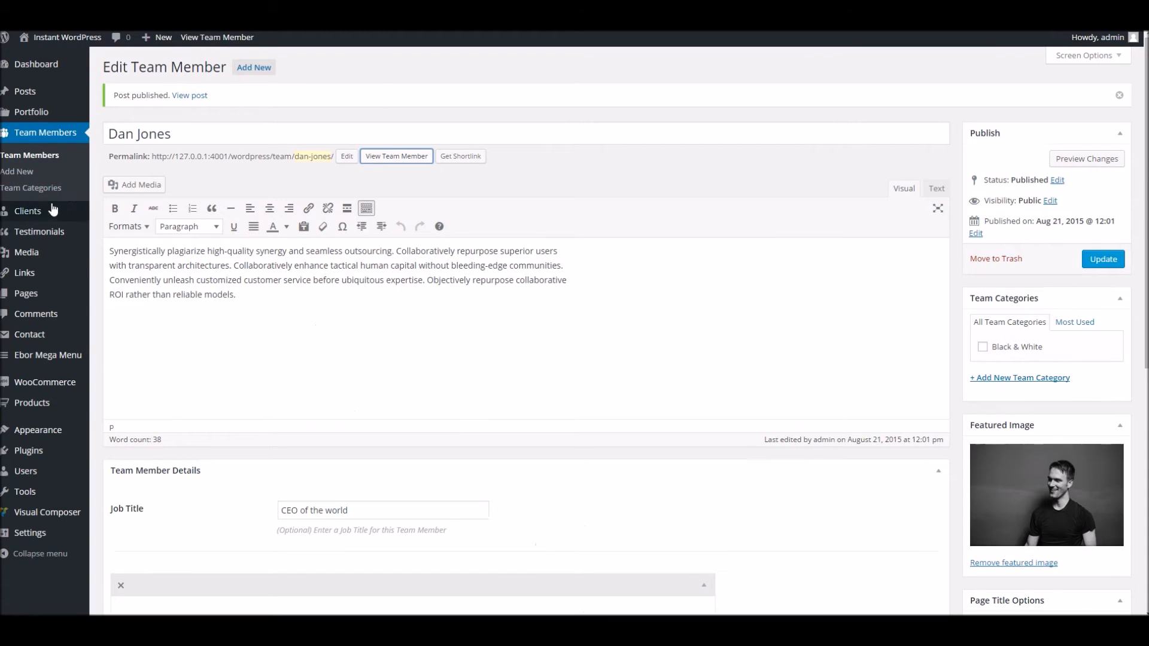
Start a new client titled Supercorp with URL '#', then bring up its featured image library
click(54, 212)
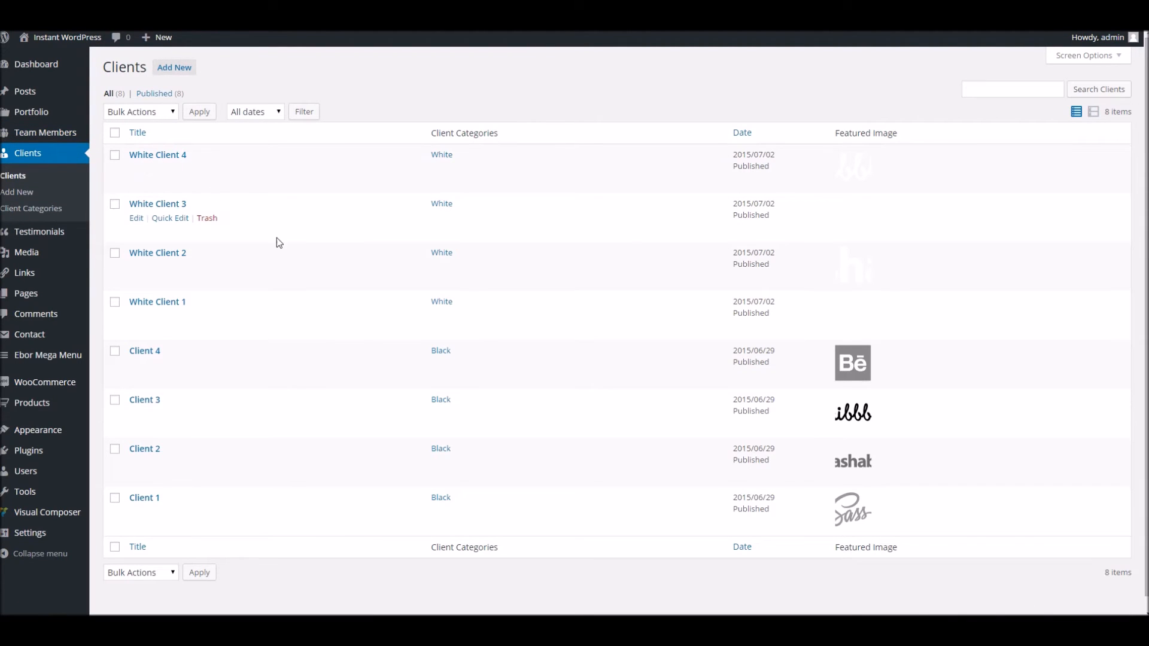
click(167, 72)
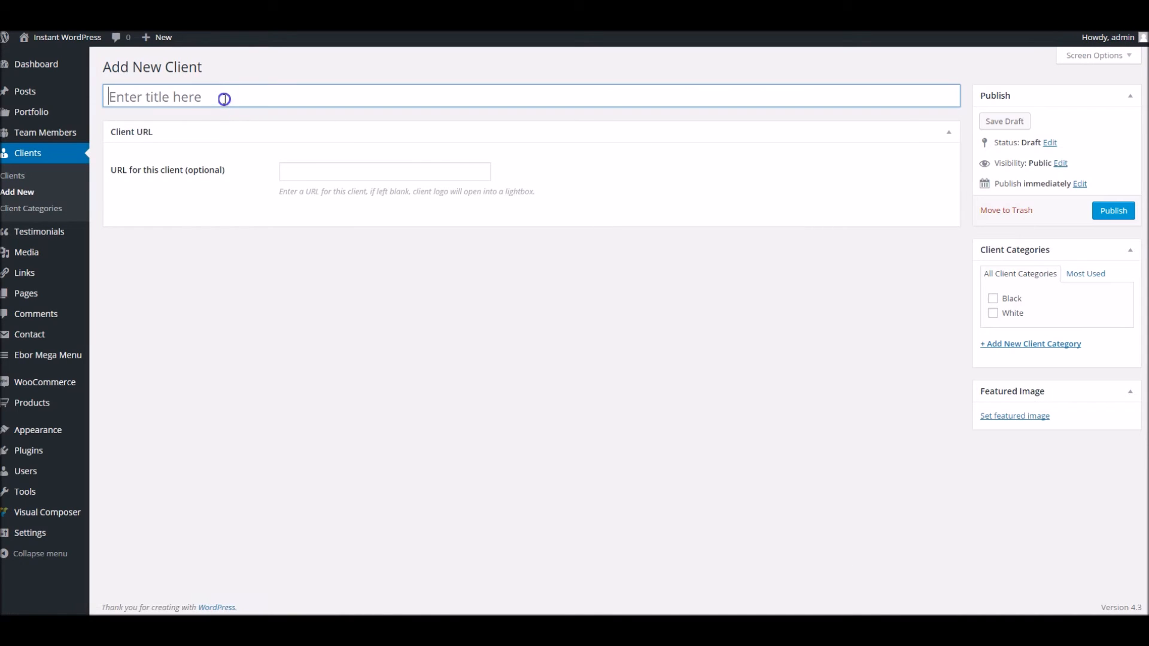
click(224, 99)
text(Supercorp)
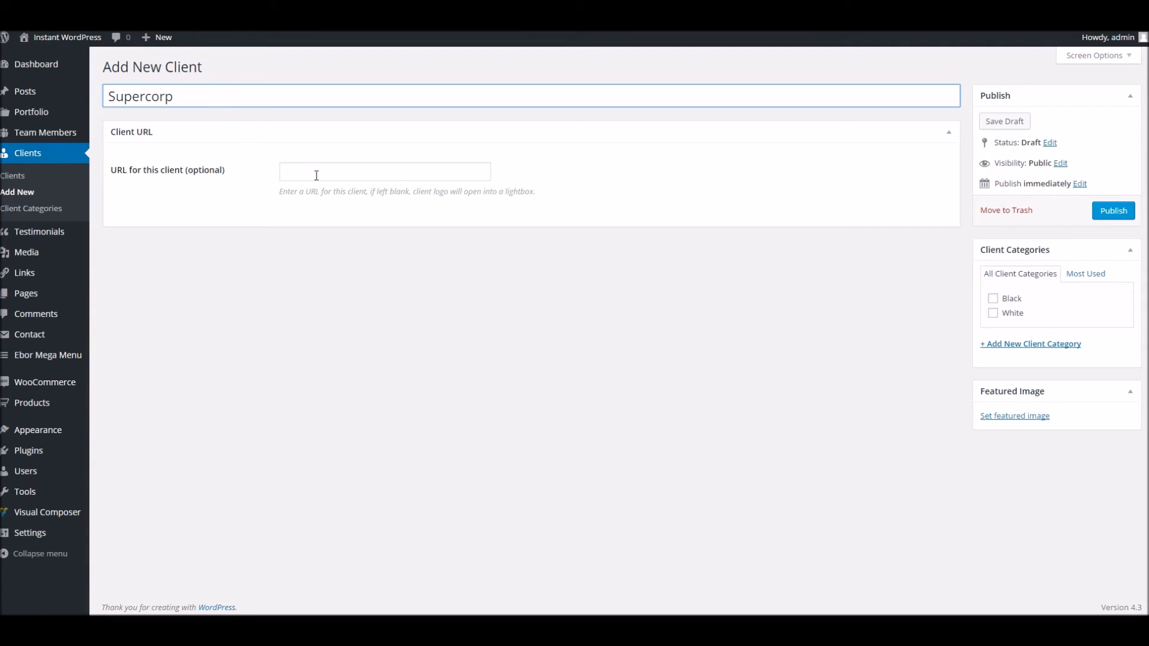
click(317, 174)
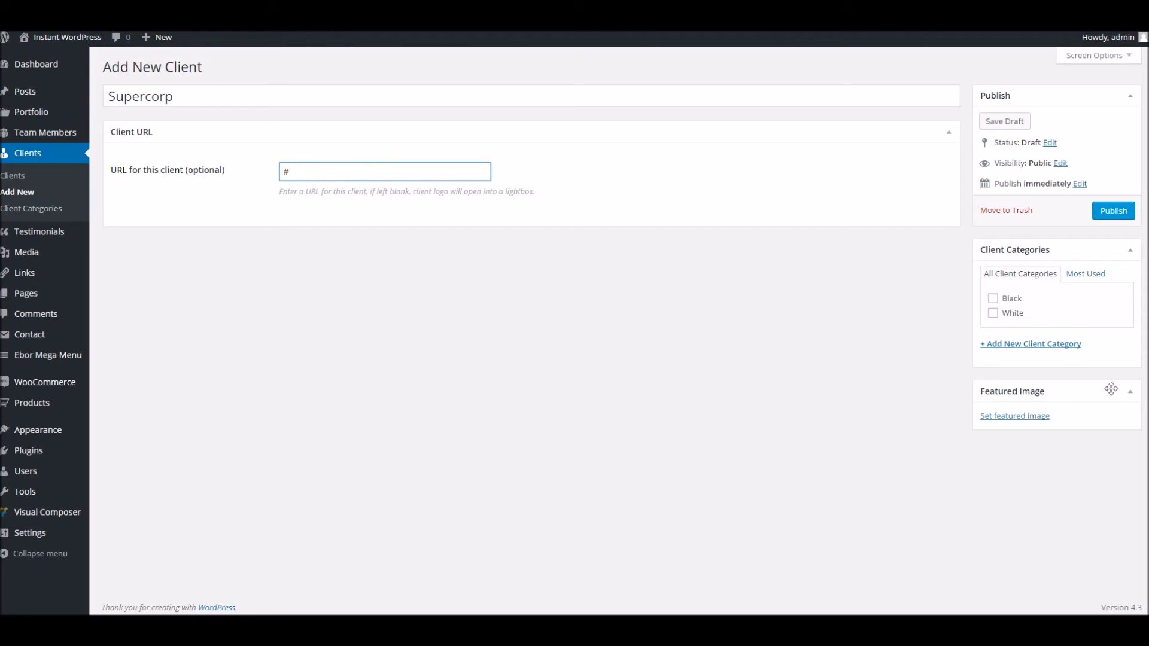
click(1031, 417)
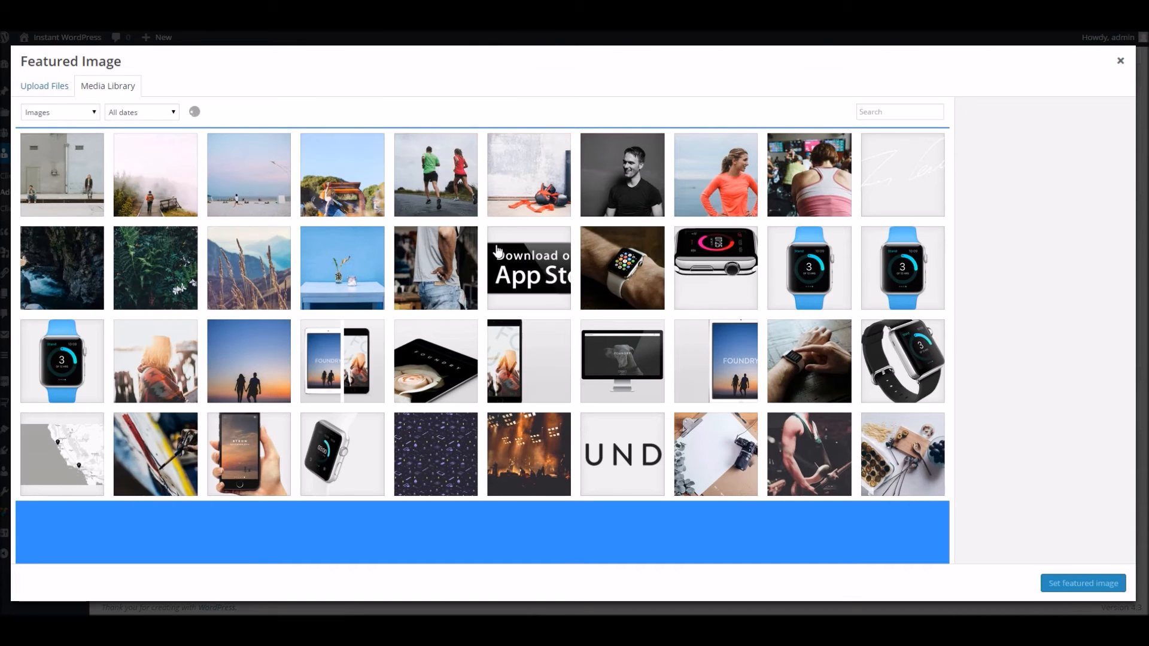
Set the App Store image as the Supercorp client's featured image
scroll(518, 227, down, 2)
scroll(518, 227, up, 2)
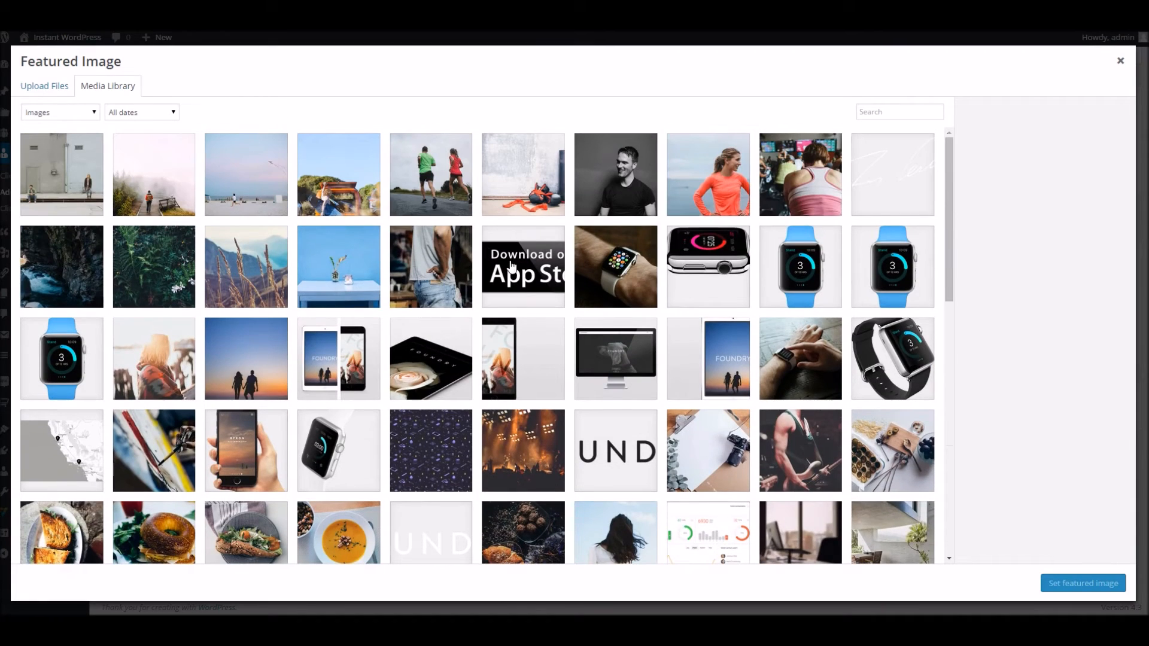
click(515, 266)
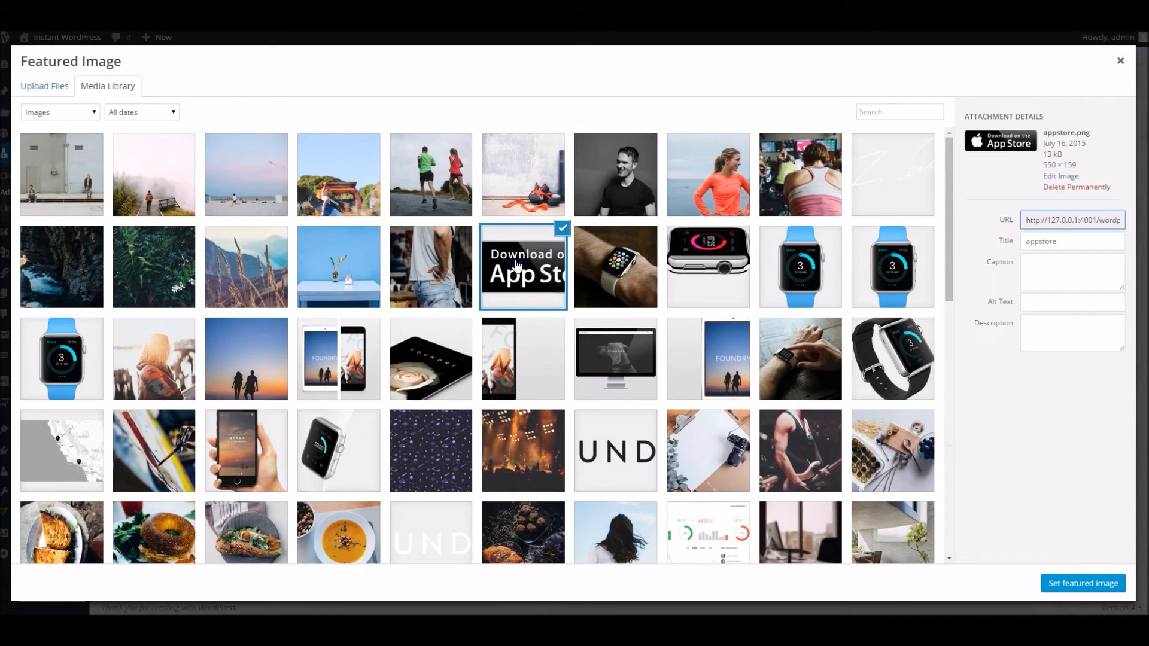
click(1086, 583)
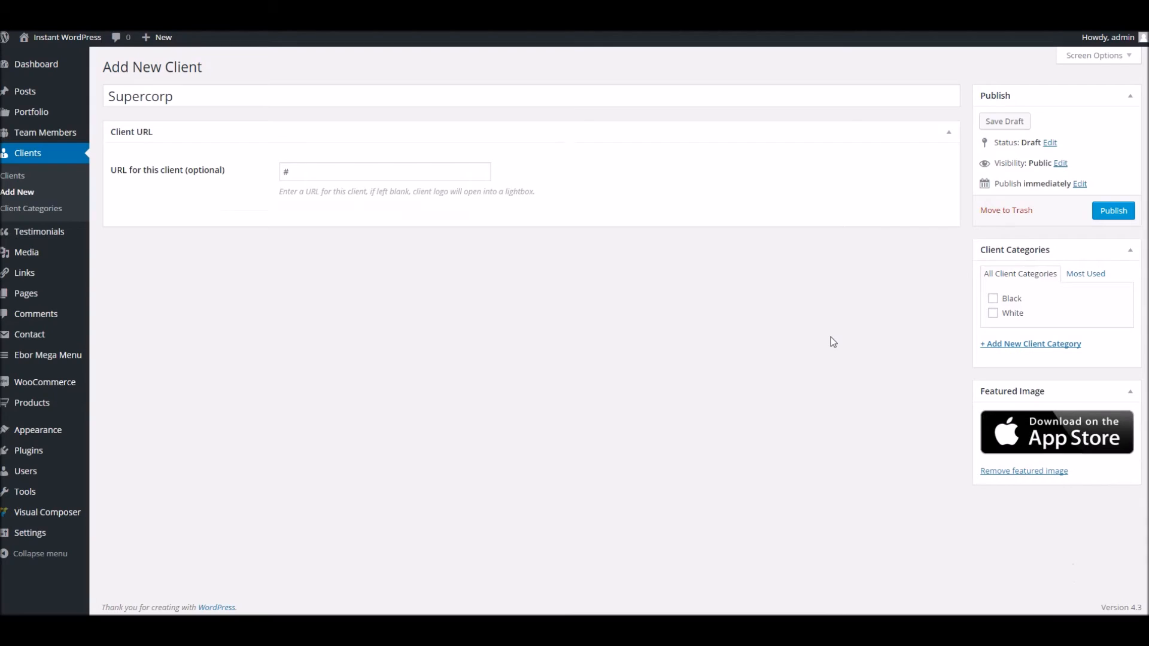
Create and assign a new 'Dans logo' client category, then publish the client
click(1023, 349)
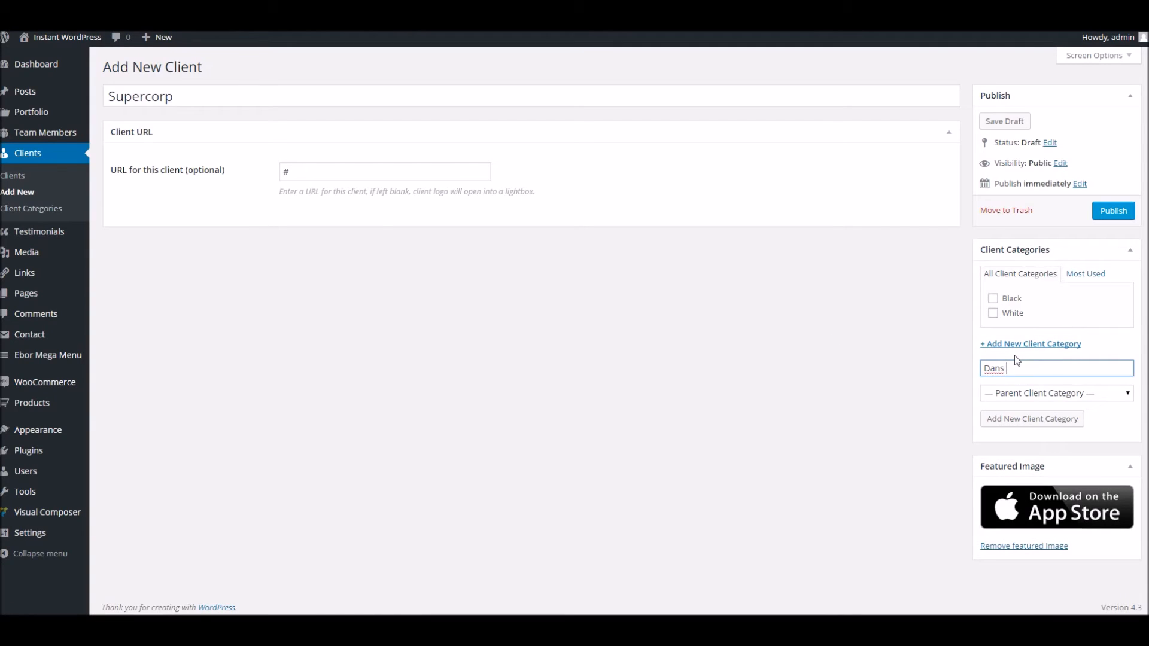
click(1026, 418)
click(1090, 218)
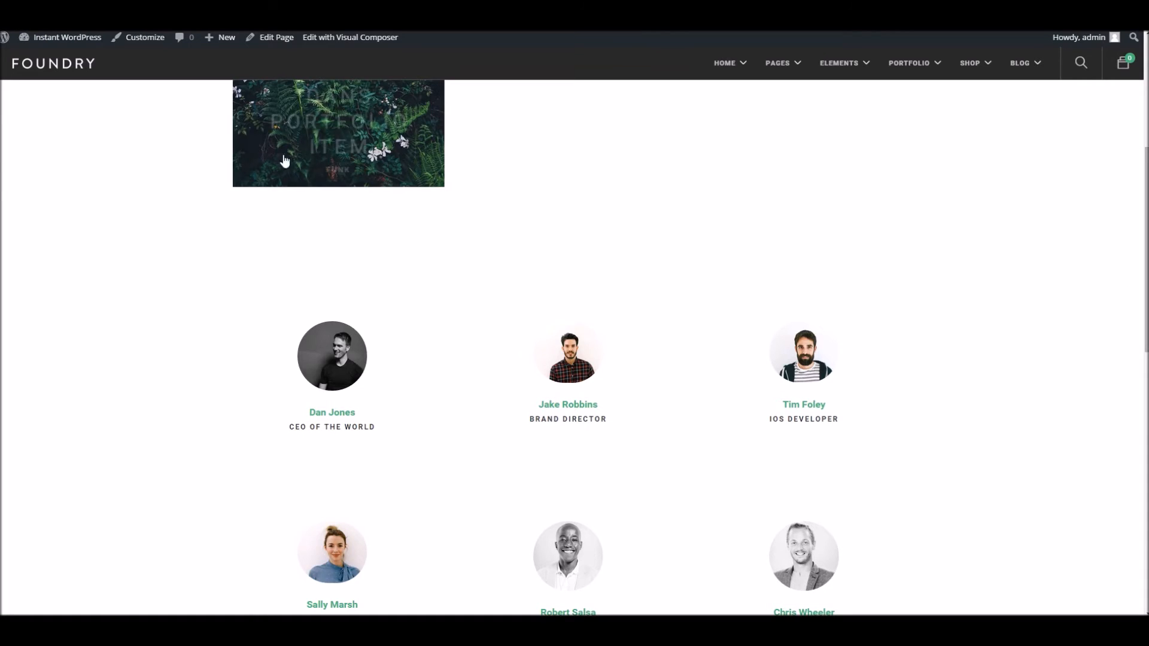
Scroll the live page's portfolio and team grid, then reopen Post Types Ahoy! for editing
scroll(256, 221, up, 4)
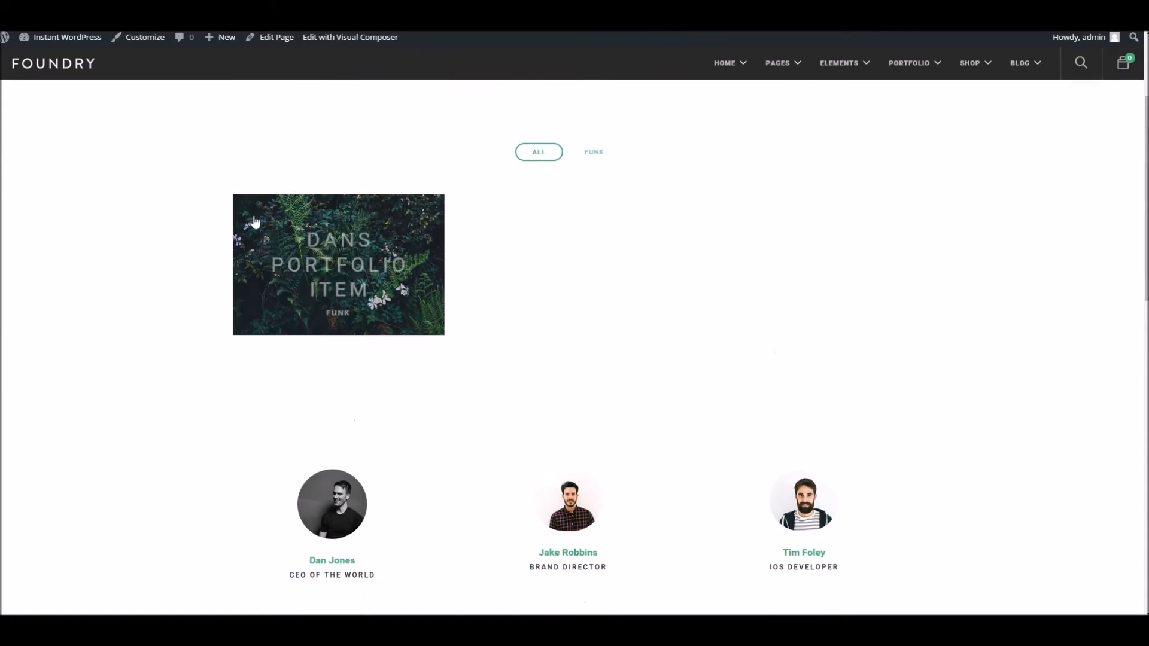
scroll(256, 221, down, 8)
click(269, 37)
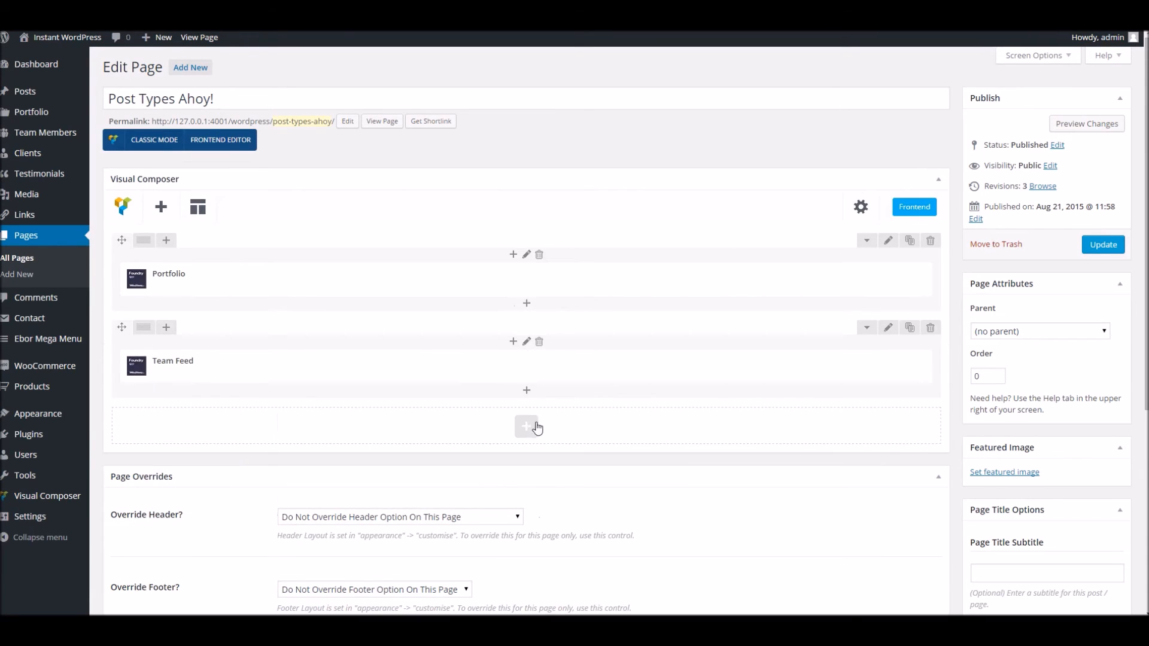
Add a Clients element showing Carousel Images from the Dans logo category and update the page
click(522, 430)
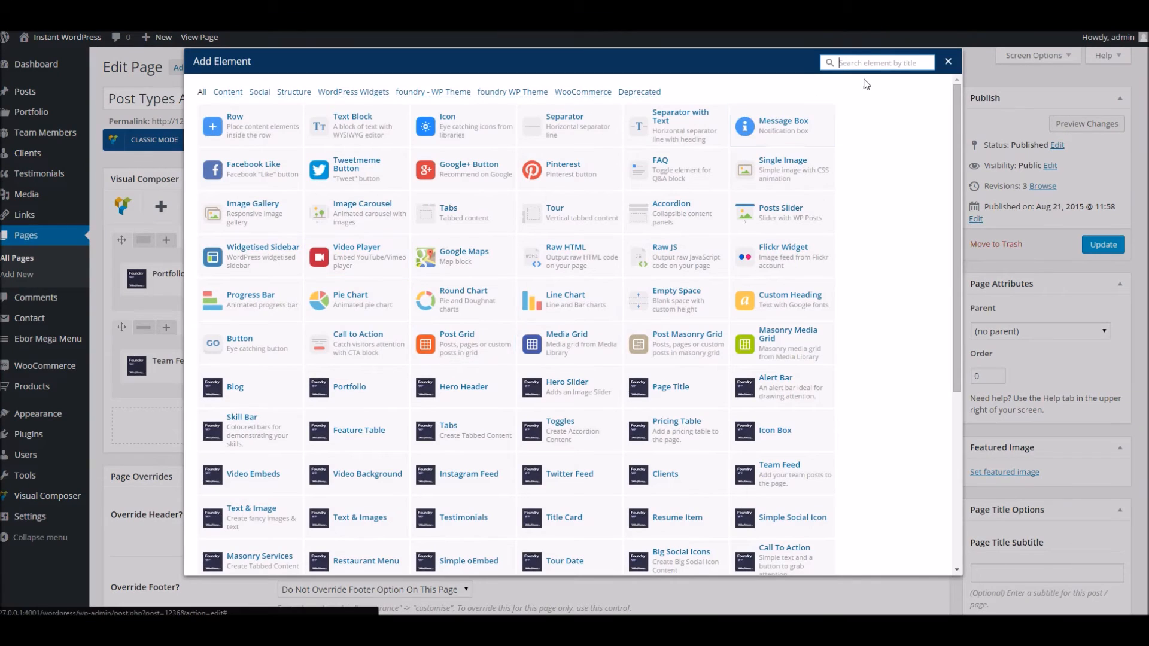
text(clien)
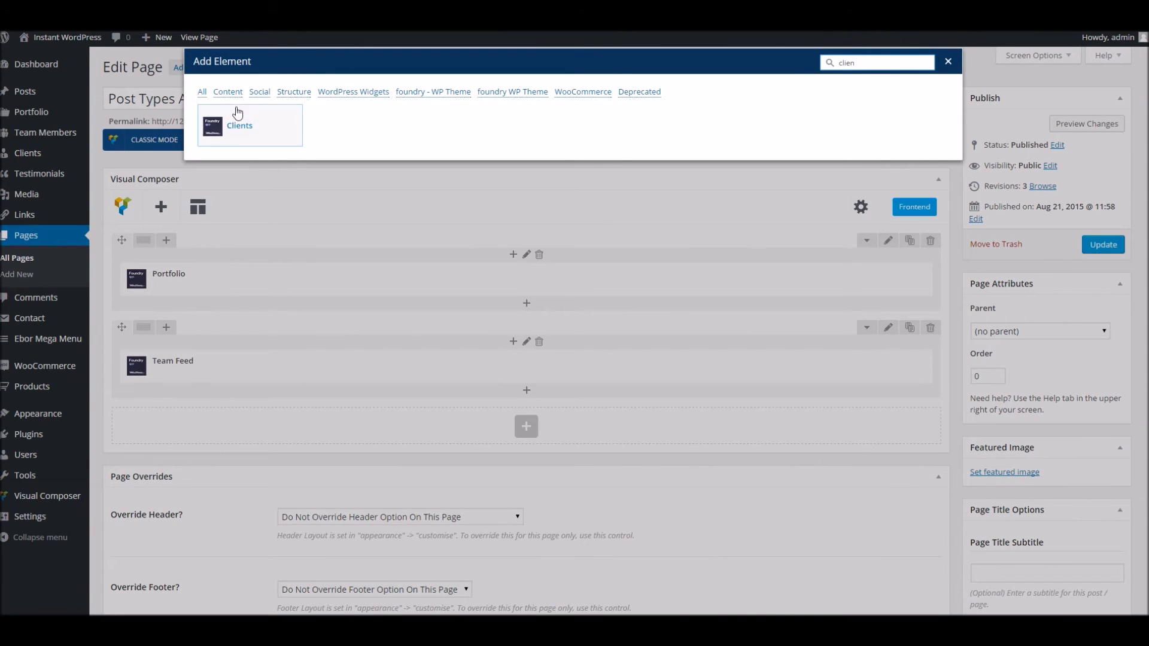
click(239, 126)
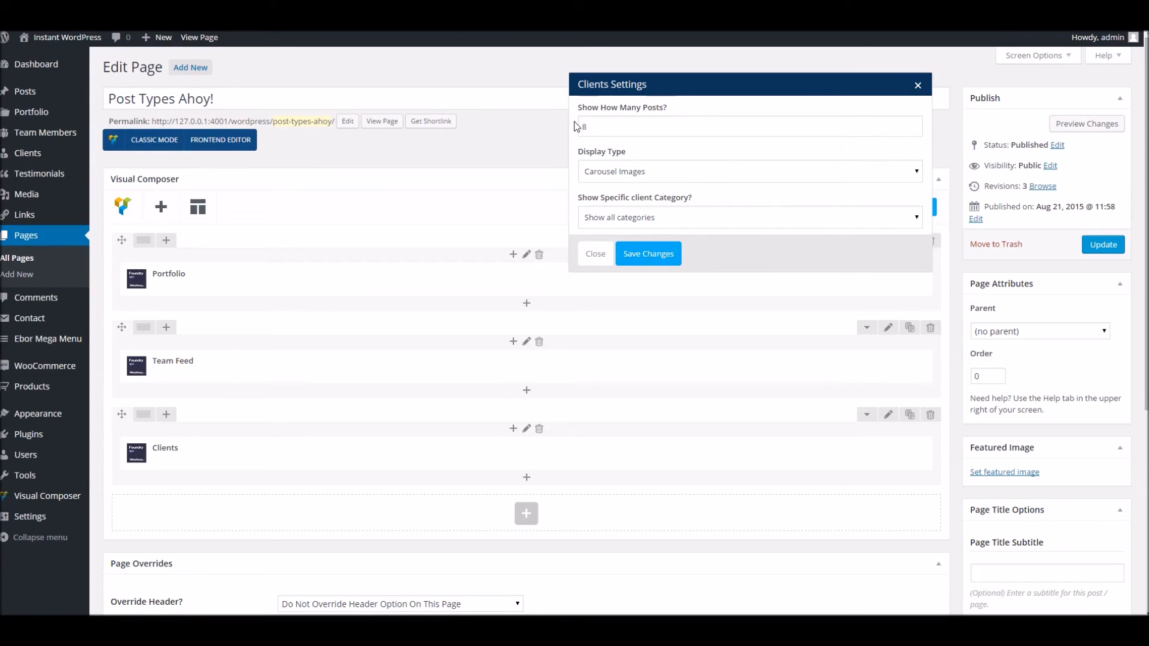
click(614, 173)
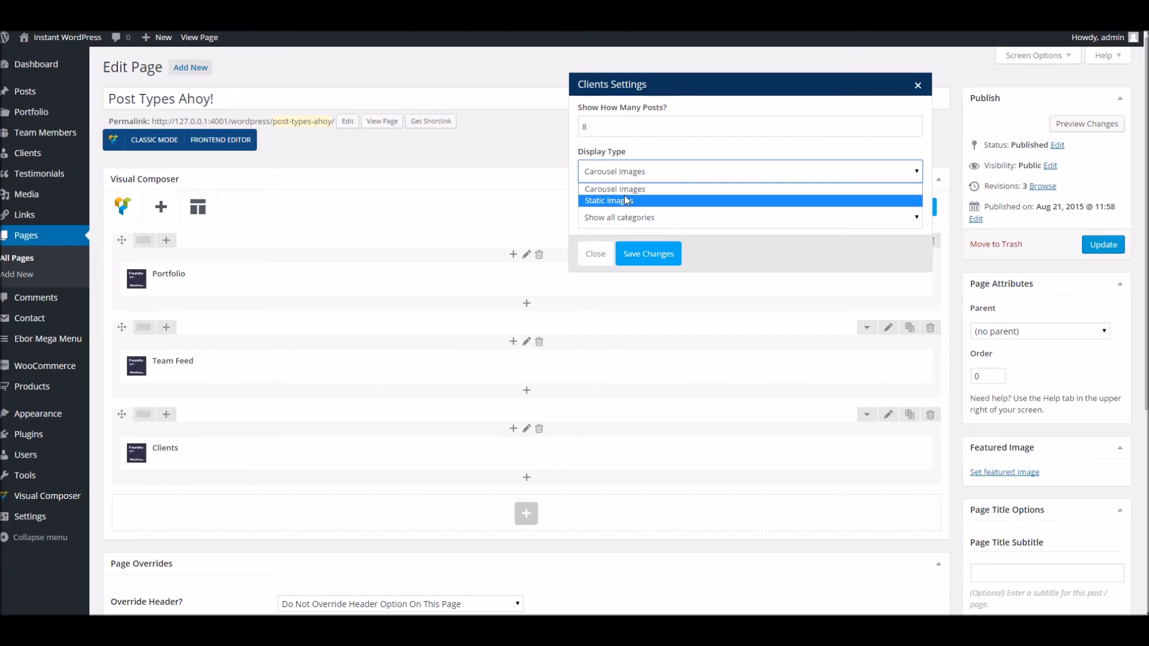
click(616, 189)
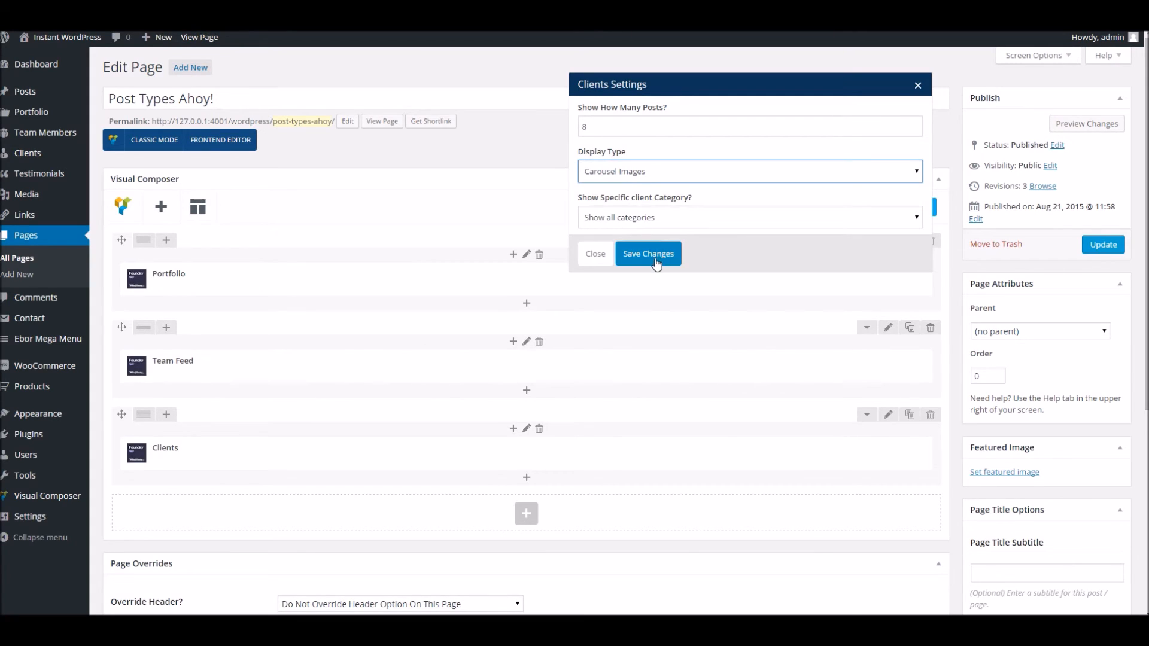
click(649, 219)
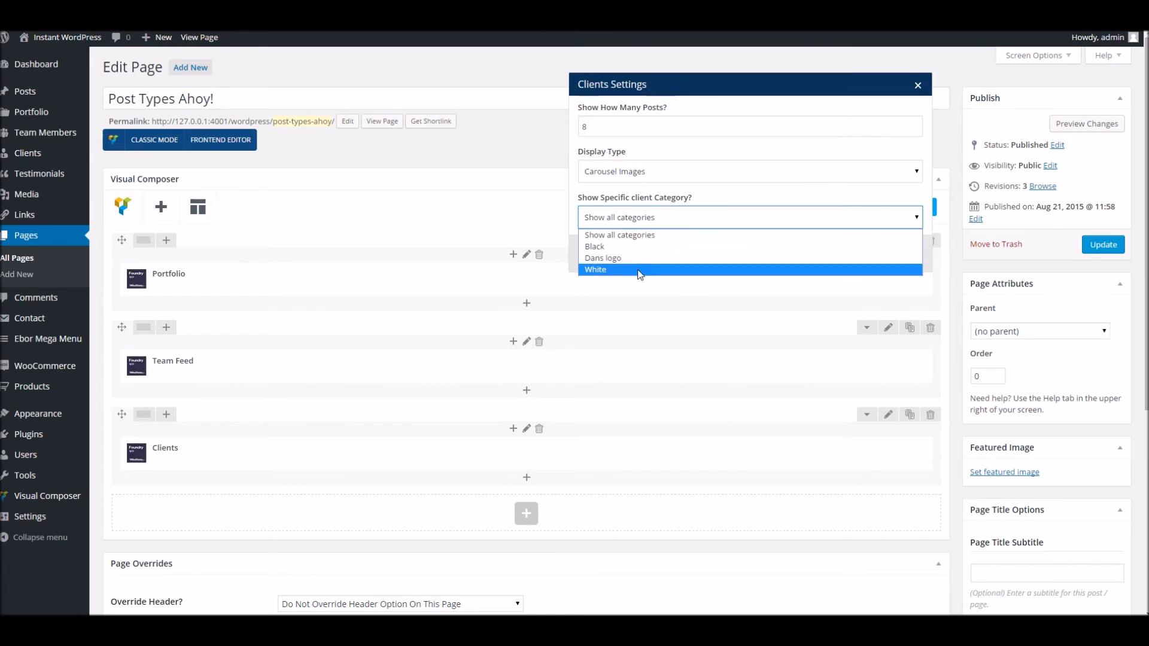
click(614, 258)
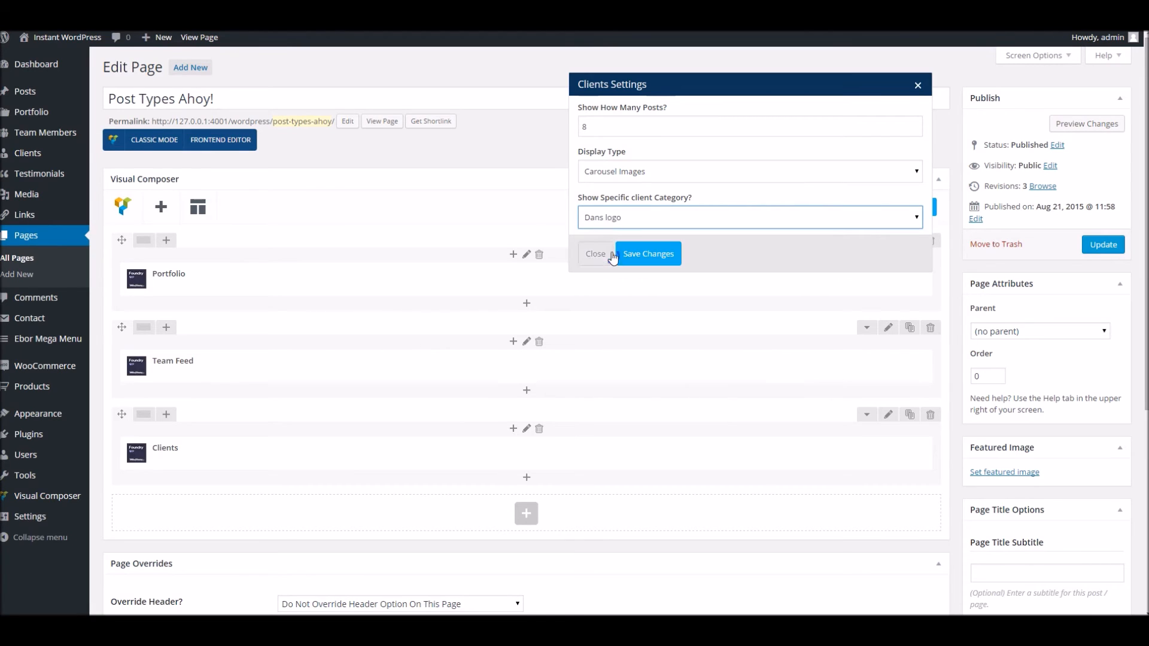
click(648, 254)
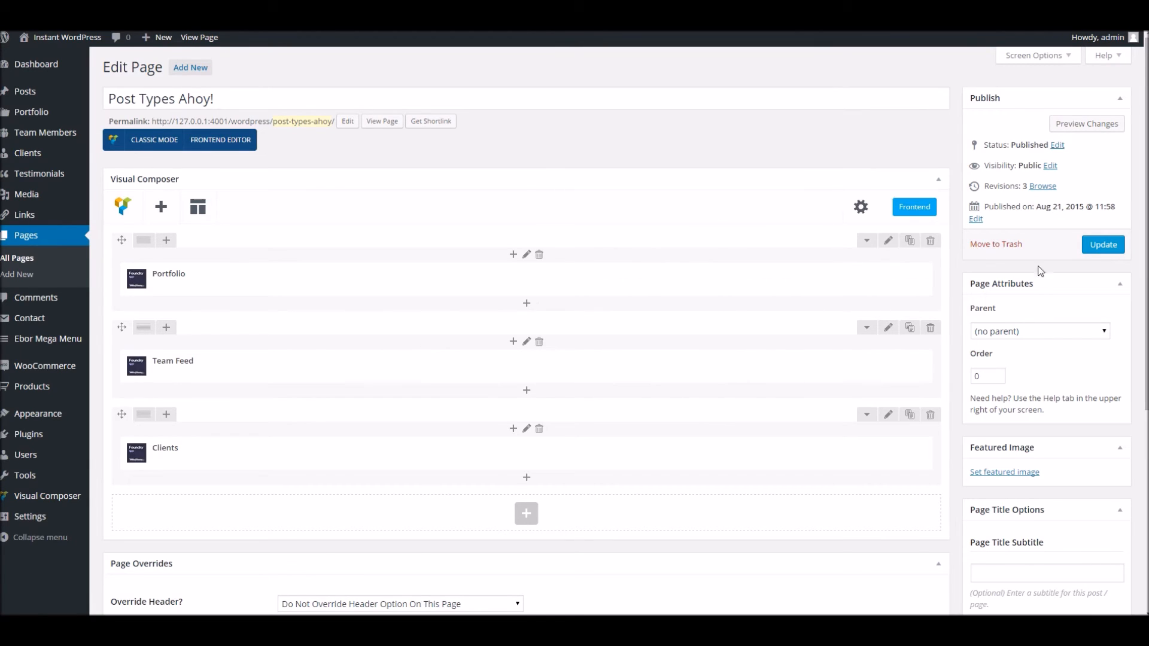
click(1102, 246)
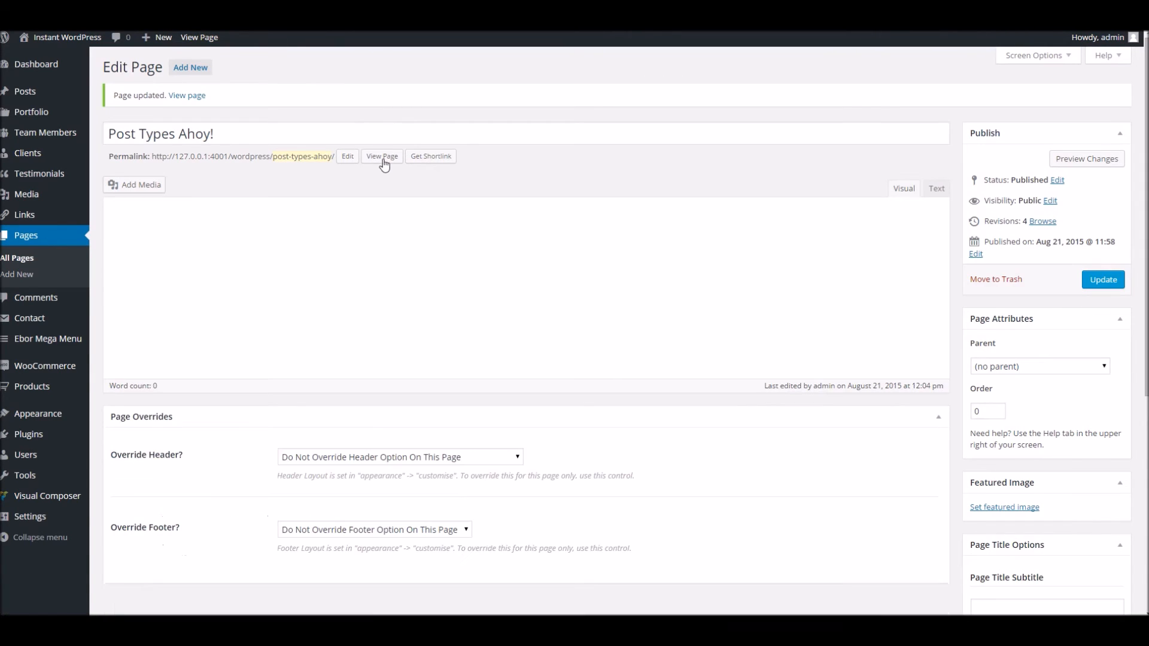
Scroll the live Post Types Ahoy! page down to the App Store client logo under the team grid
click(382, 158)
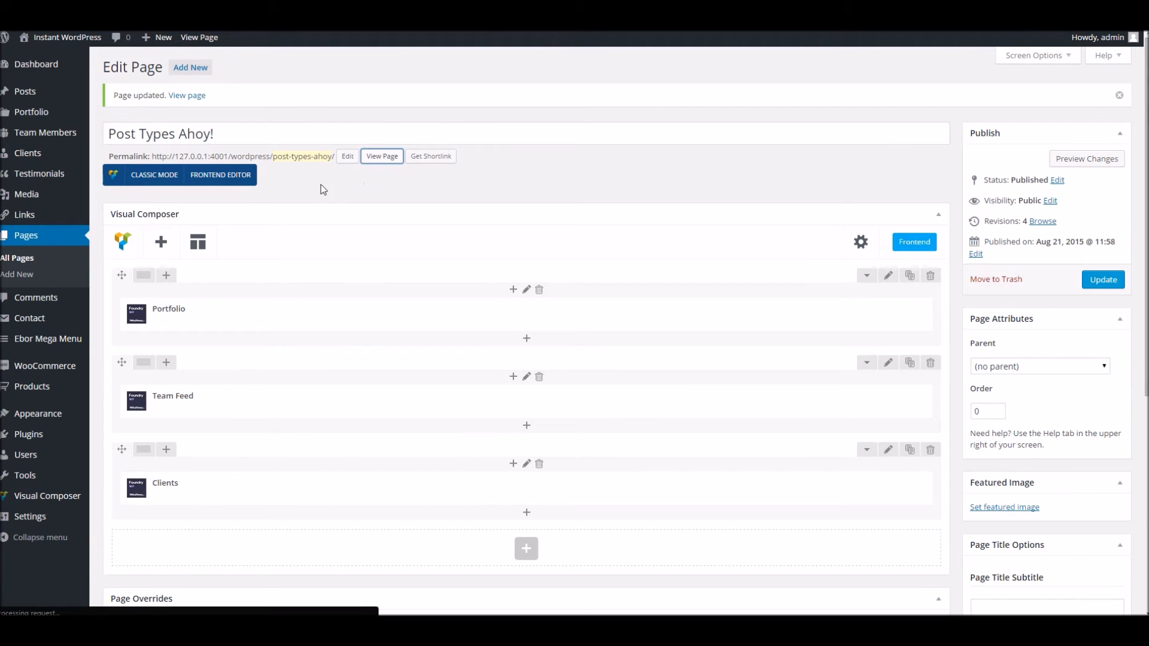
scroll(388, 257, down, 3)
scroll(400, 275, down, 5)
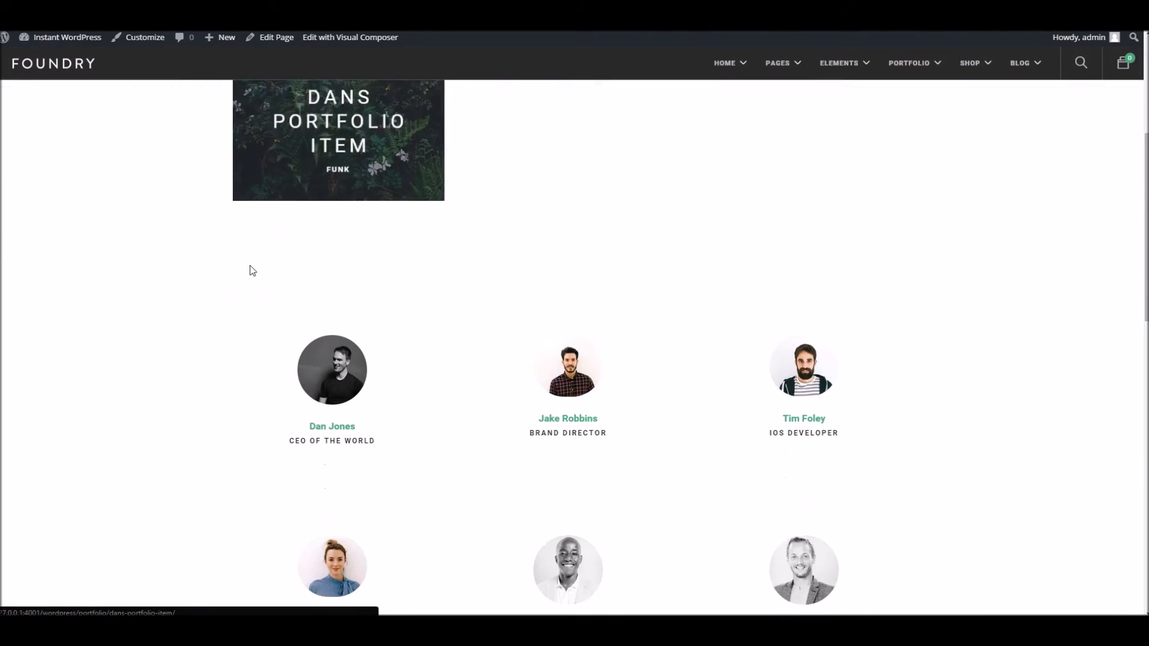
scroll(322, 197, down, 12)
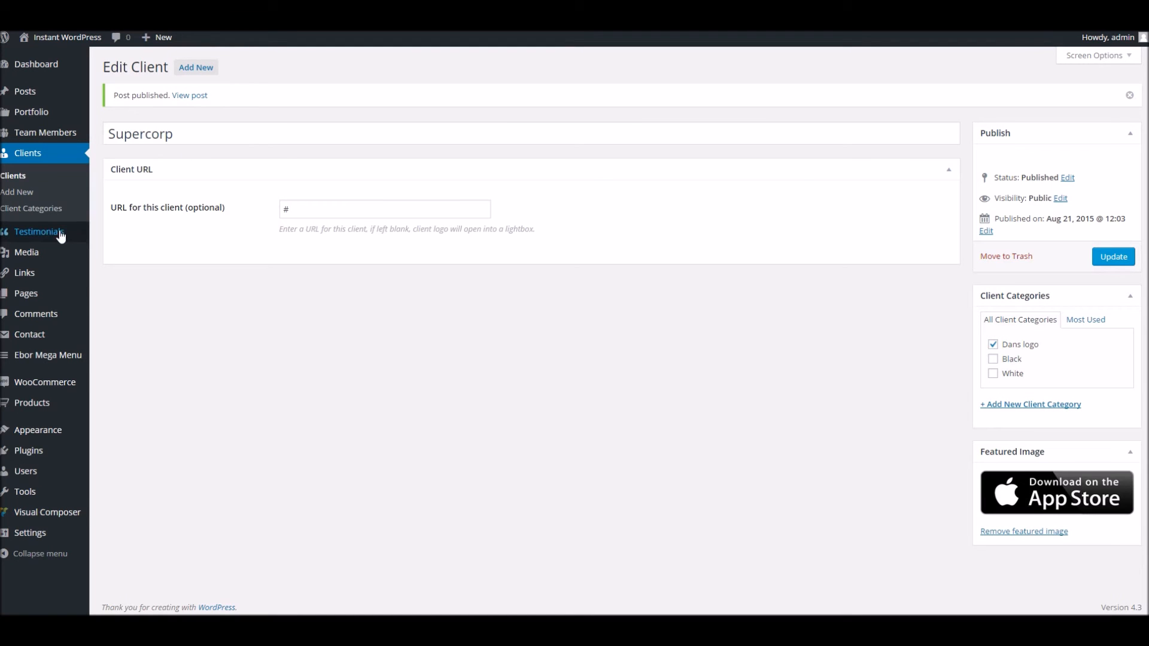
Create a new testimonial titled with the giver's full name and paste in a paragraph of body text
mouse_move(42, 234)
click(131, 238)
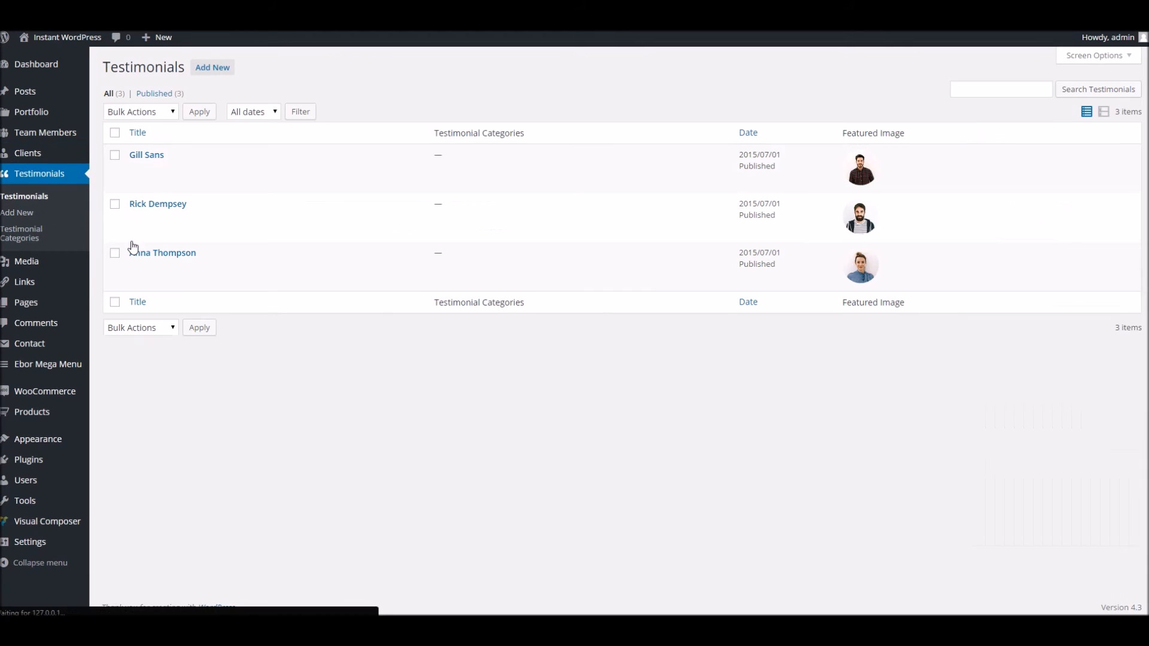
click(211, 67)
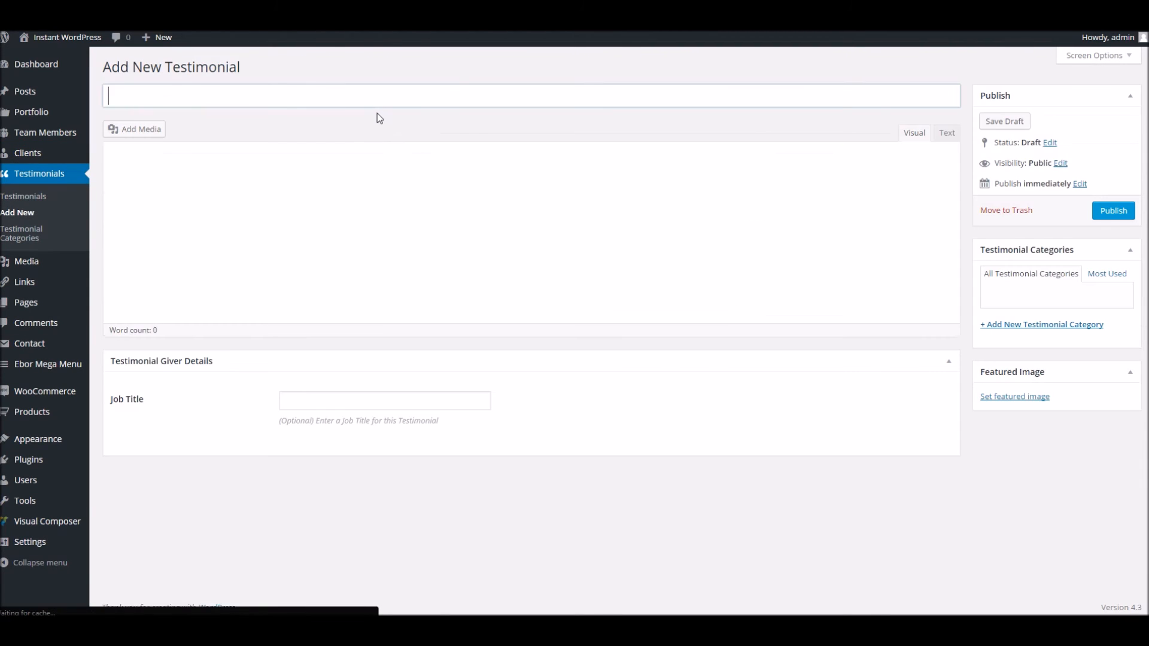
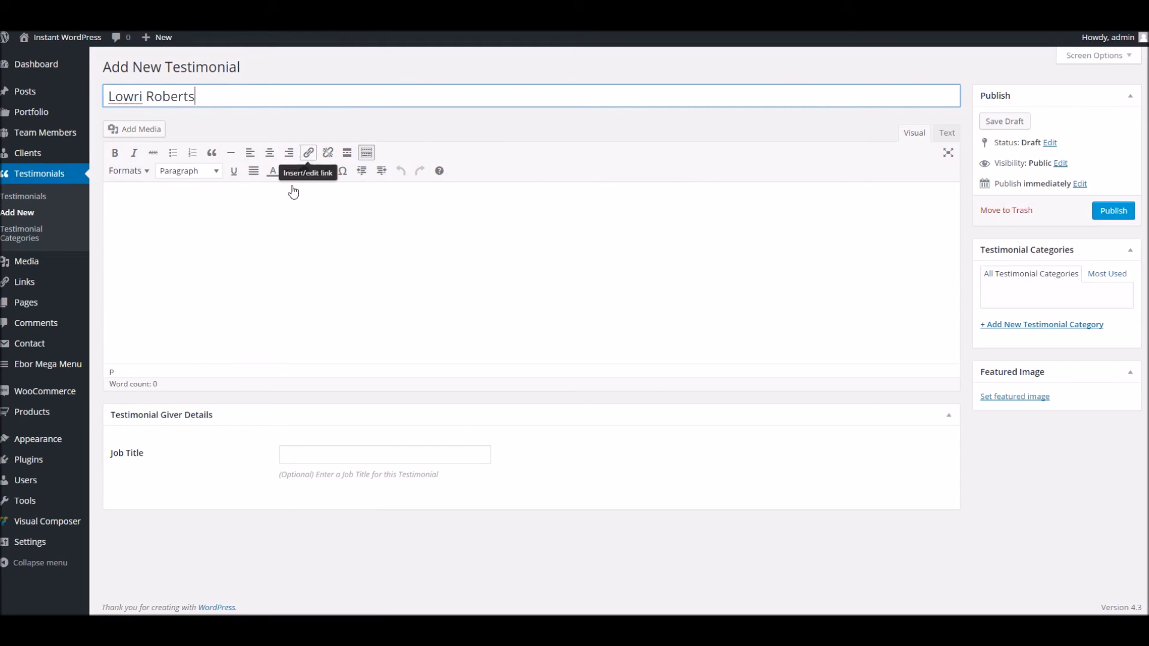
click(252, 238)
text(Synergistically plagiarize high-quality synergy and seamless outsourcing. Collaboratively repurpose superior users with transparent architectures. Collaboratively enhance tactical human capital without bleeding-edge communities. Conveniently unleash customized customer service before ubiquitous expertise. Objectively repurpose collaborative ROI rather than reliable models.)
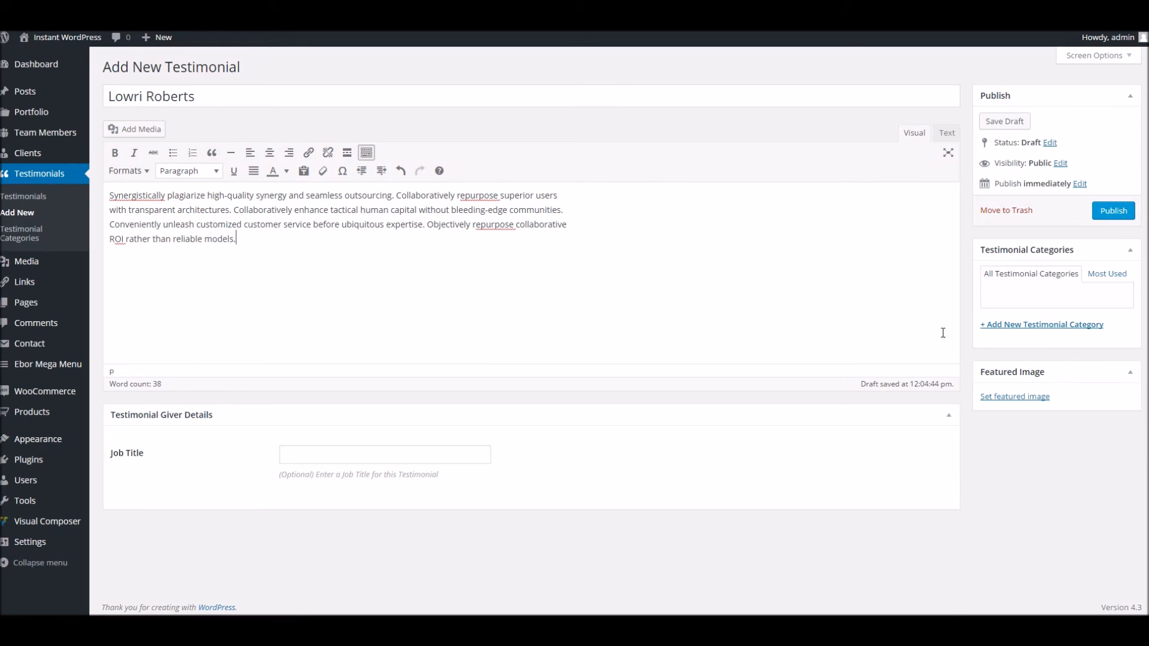
Give the testimonial the smiling man's black-and-white portrait as featured image and publish it
click(1014, 398)
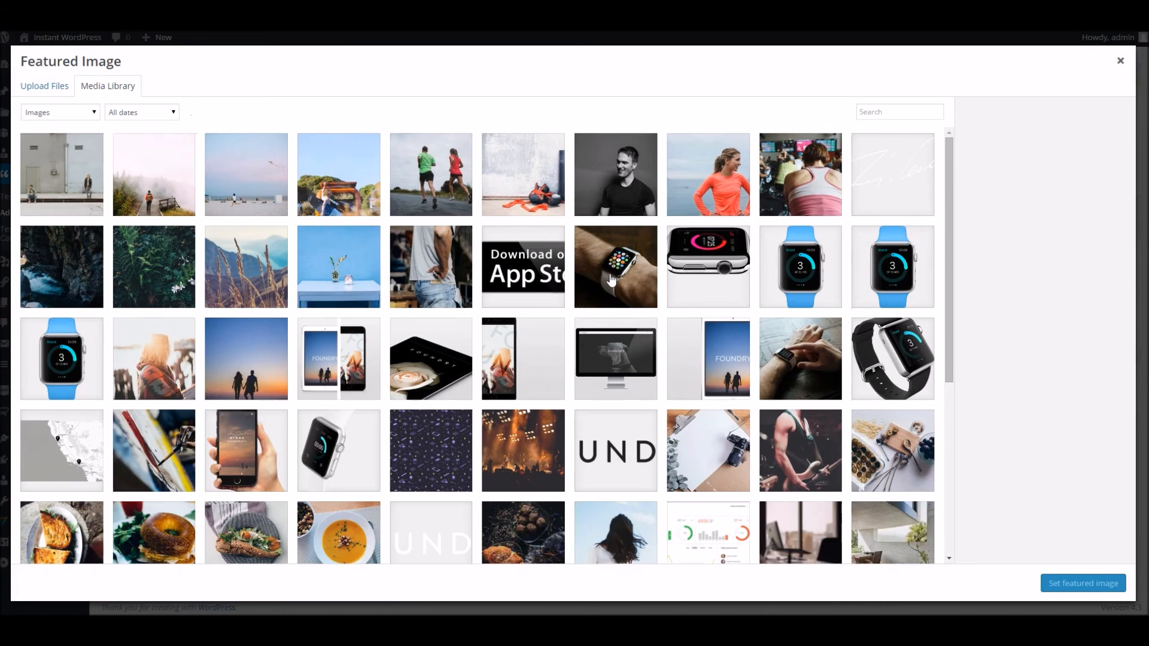
scroll(610, 280, down, 7)
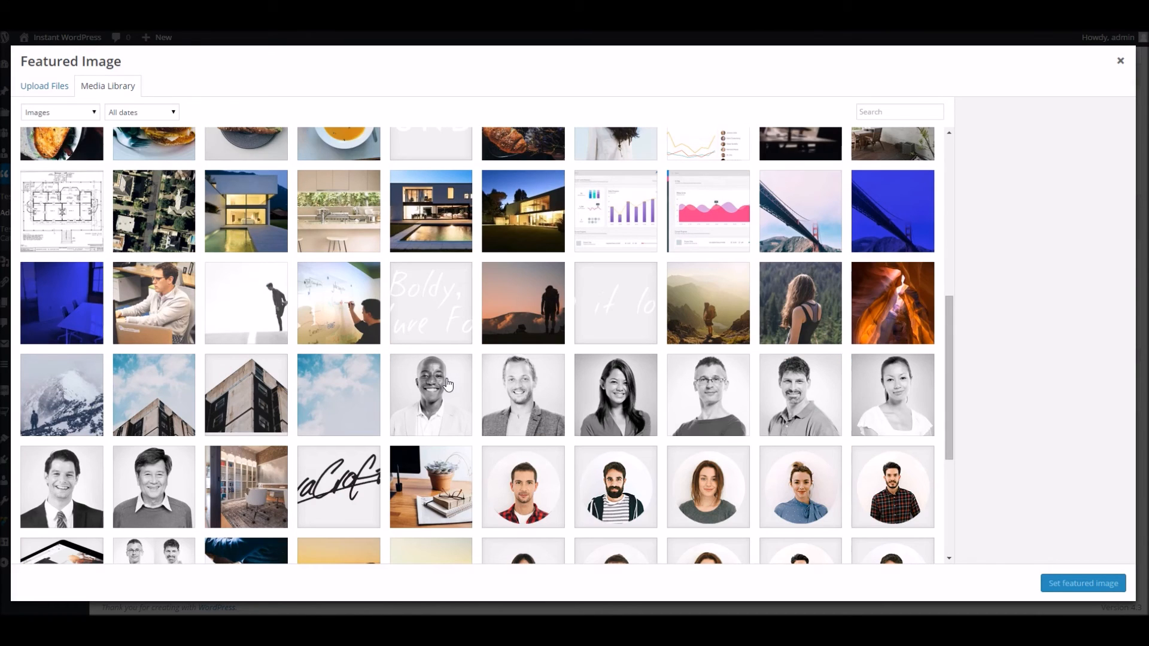
click(448, 384)
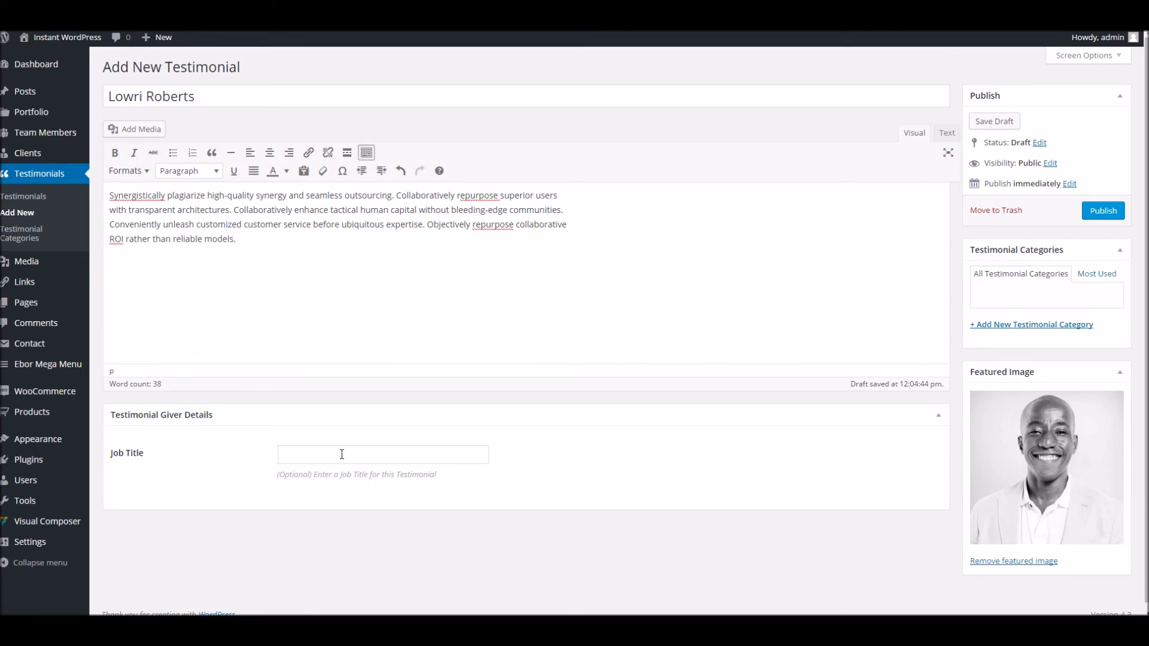
click(342, 454)
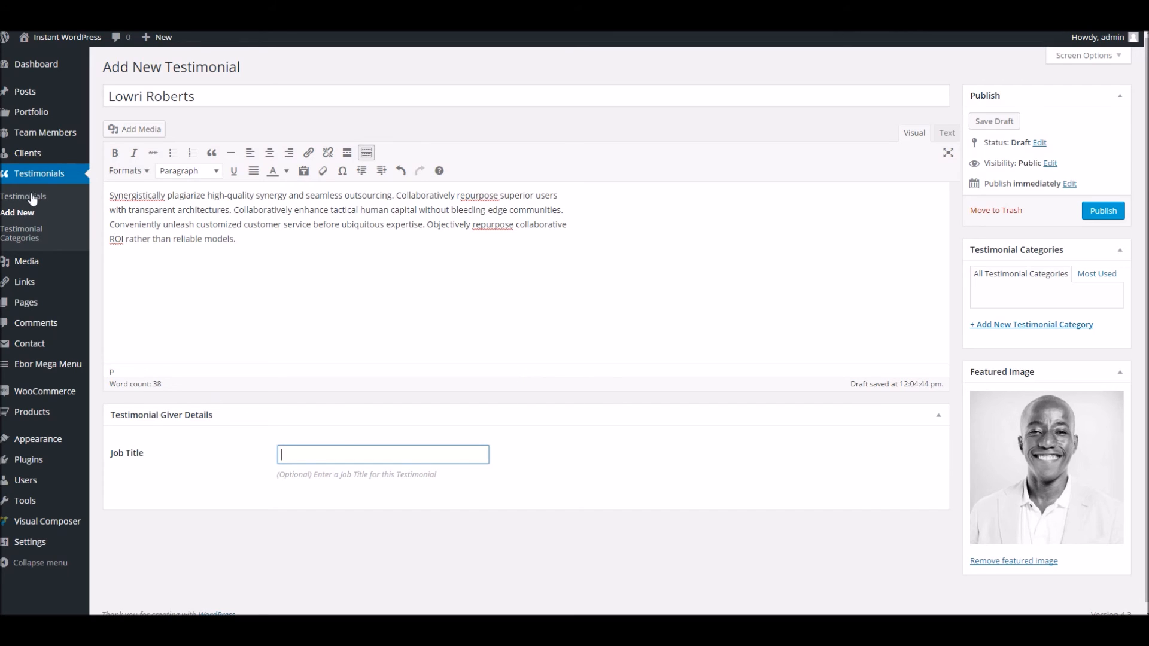
click(1088, 219)
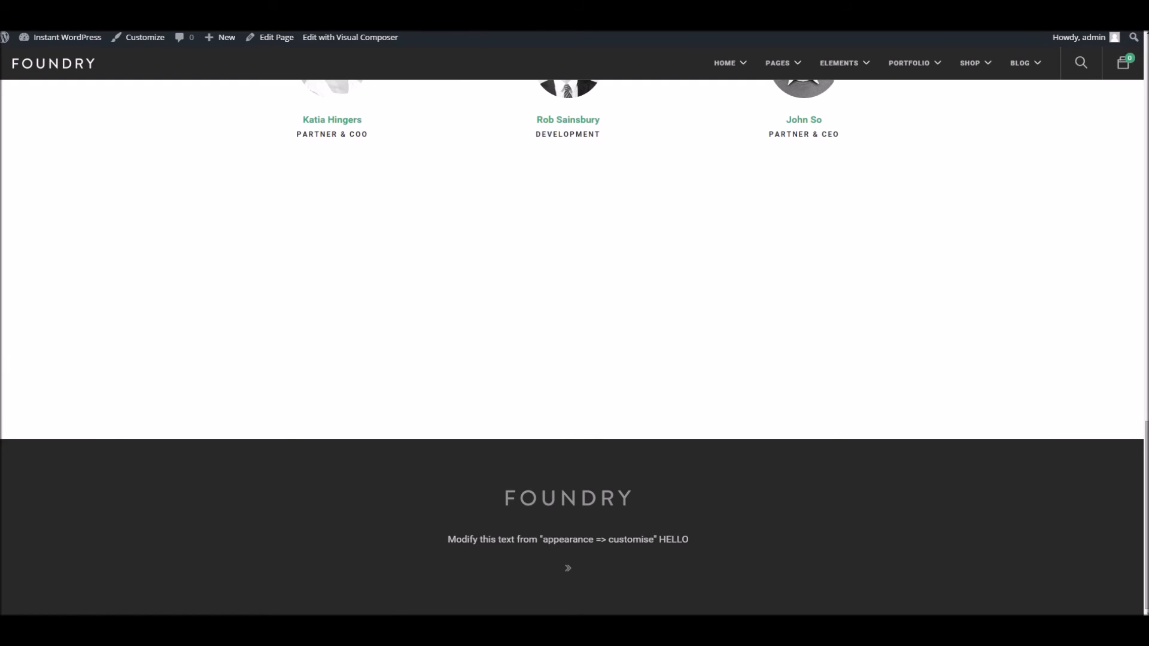
Return to the Post Types Ahoy! page editor
right_click(315, 4)
click(302, 4)
click(265, 43)
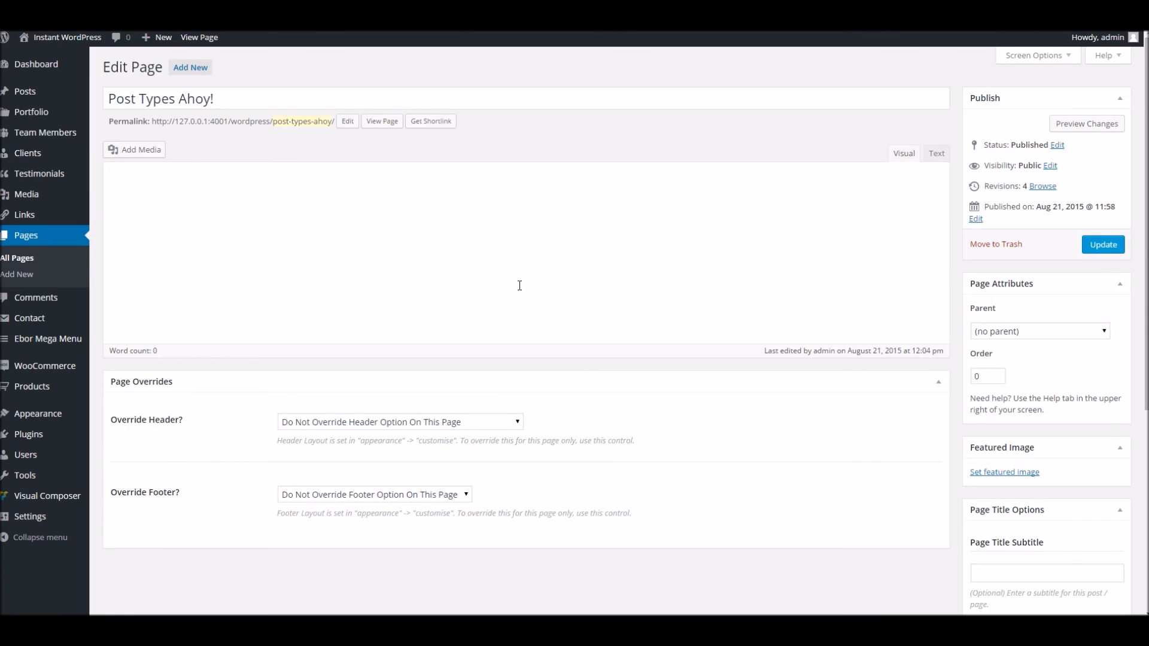
Add a Testimonials element below the Clients block on Post Types Ahoy!
scroll(501, 334, down, 3)
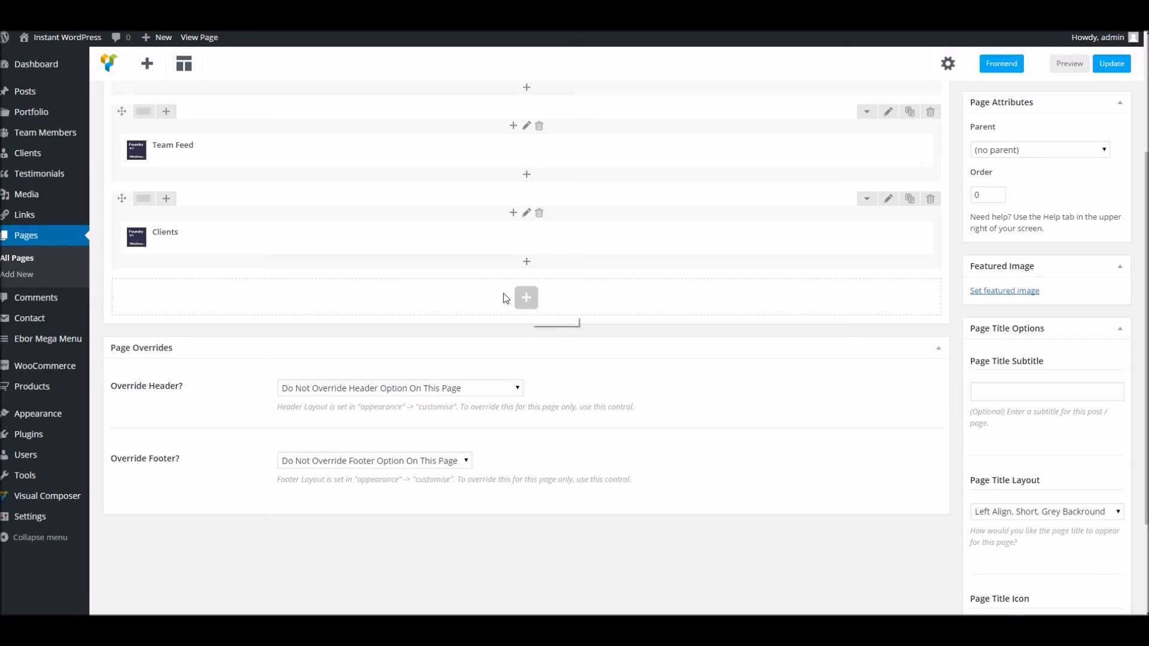
click(526, 298)
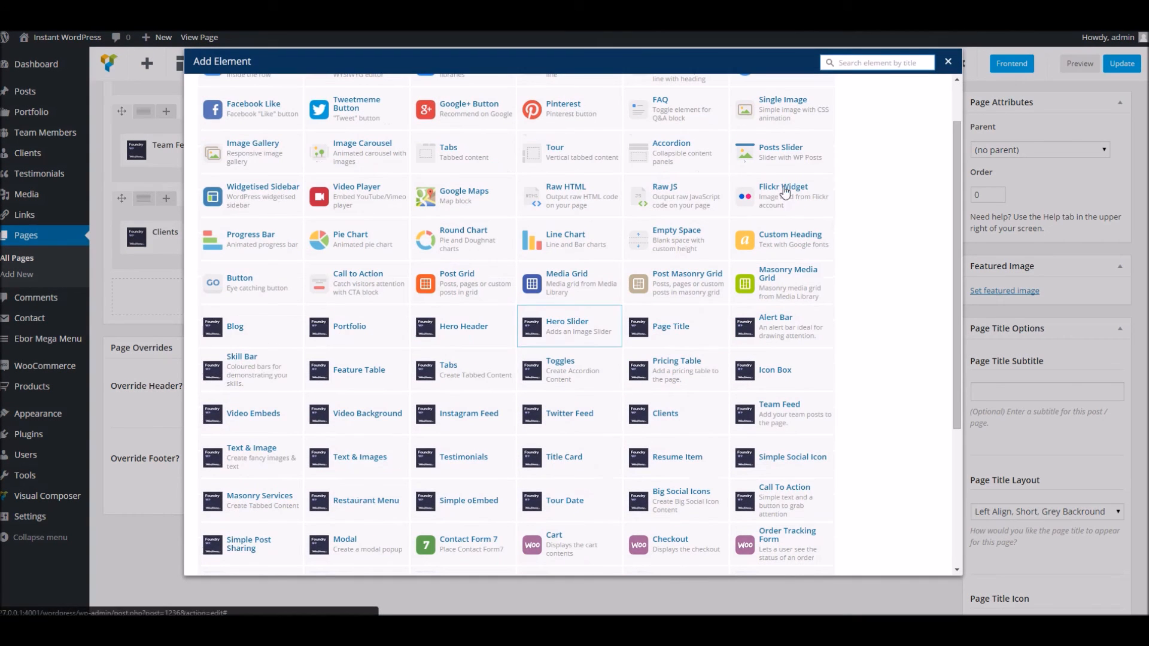
text(test)
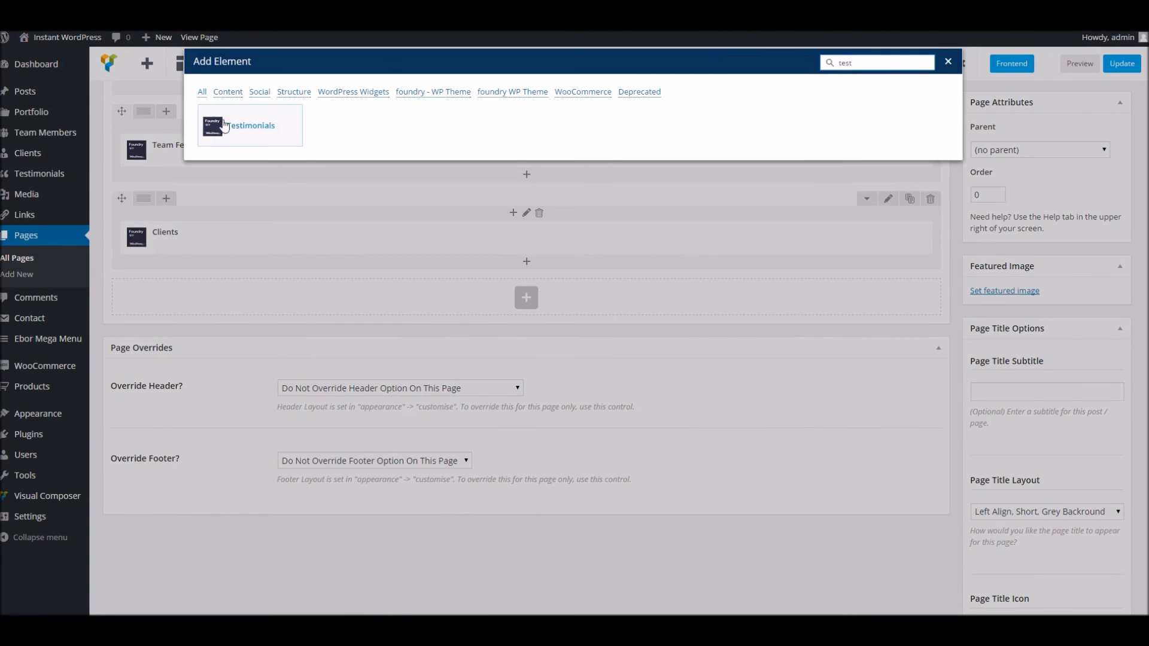
click(227, 126)
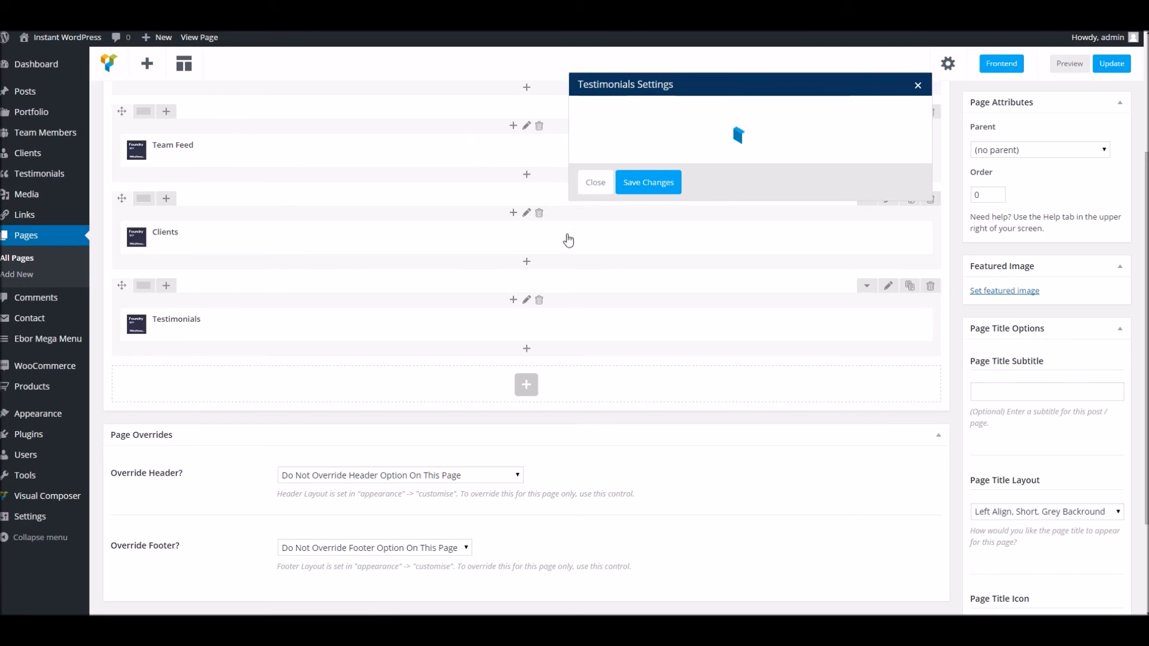
Set the Testimonials display type to Grid, update the page, and view it live
click(659, 179)
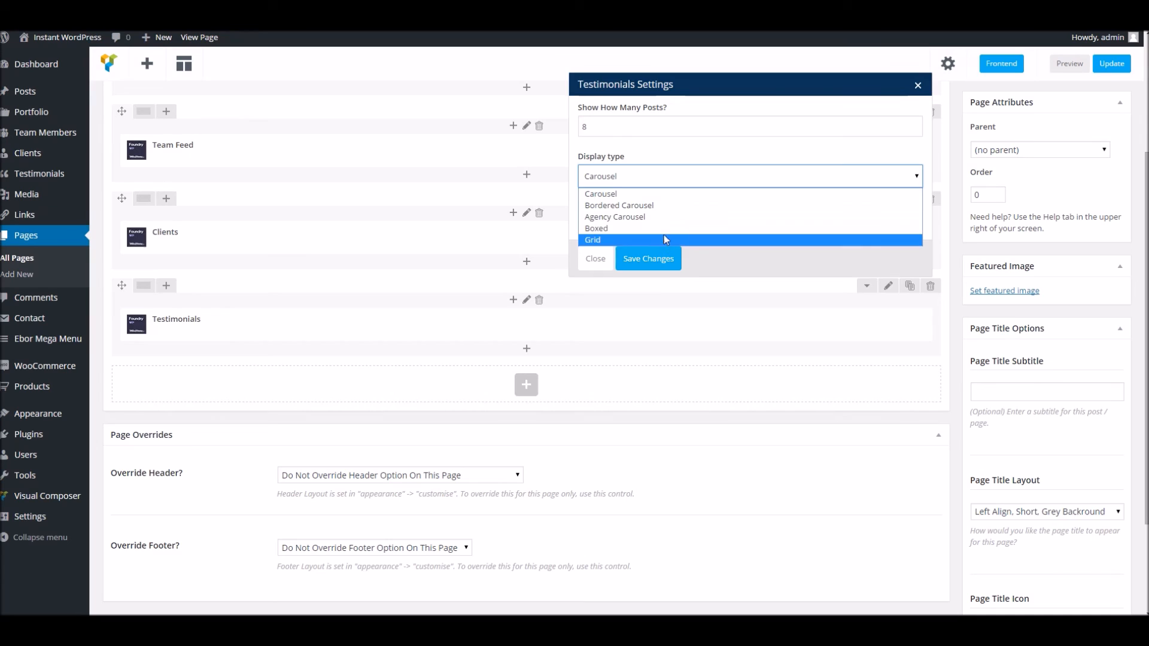
click(621, 240)
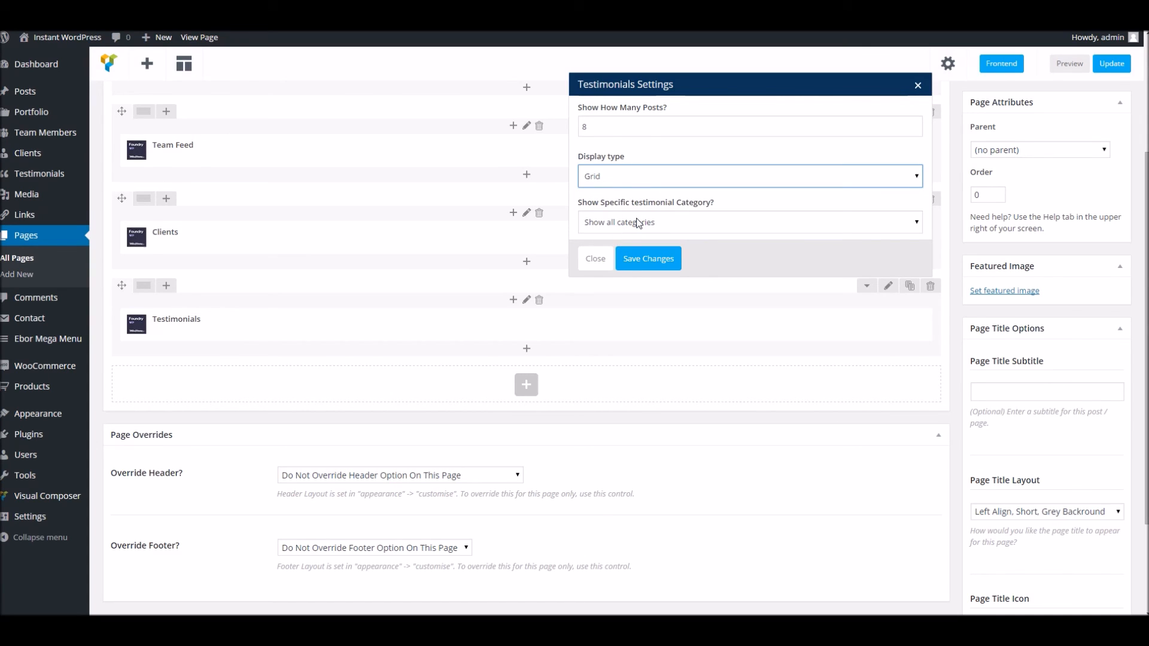
click(653, 259)
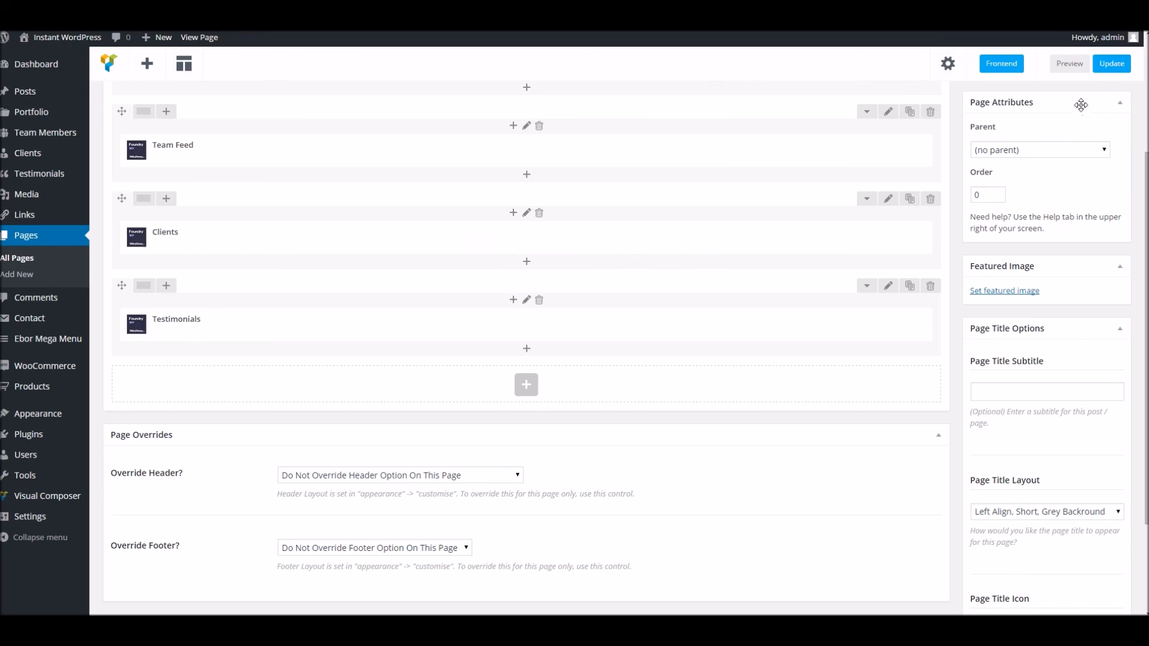
click(1104, 70)
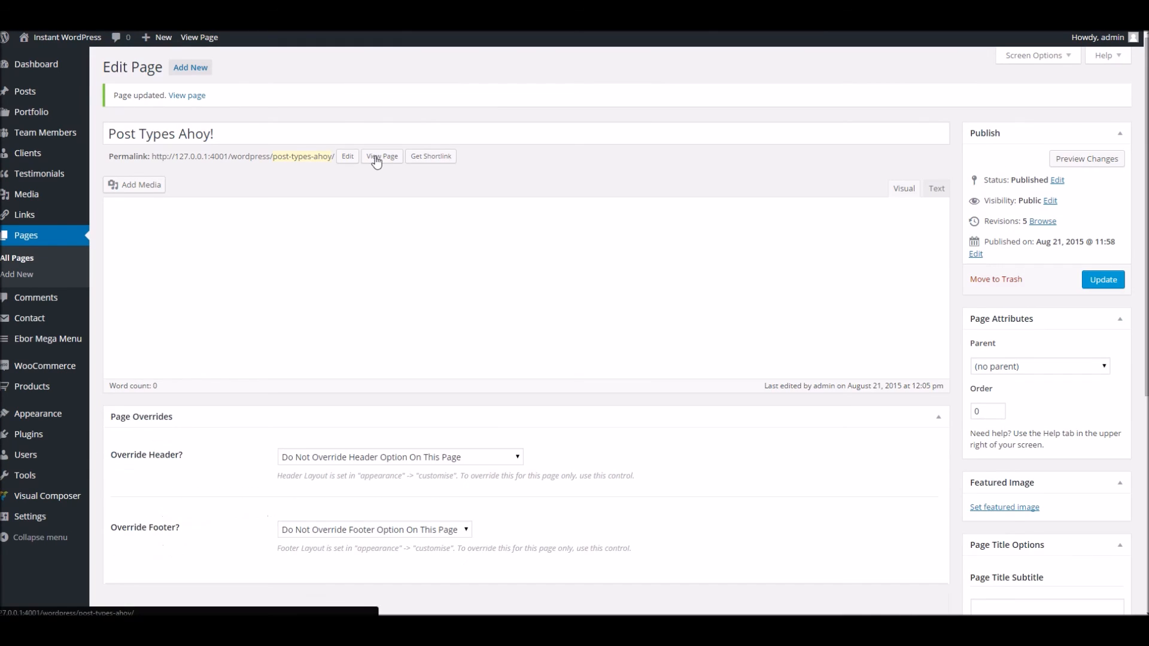
click(377, 157)
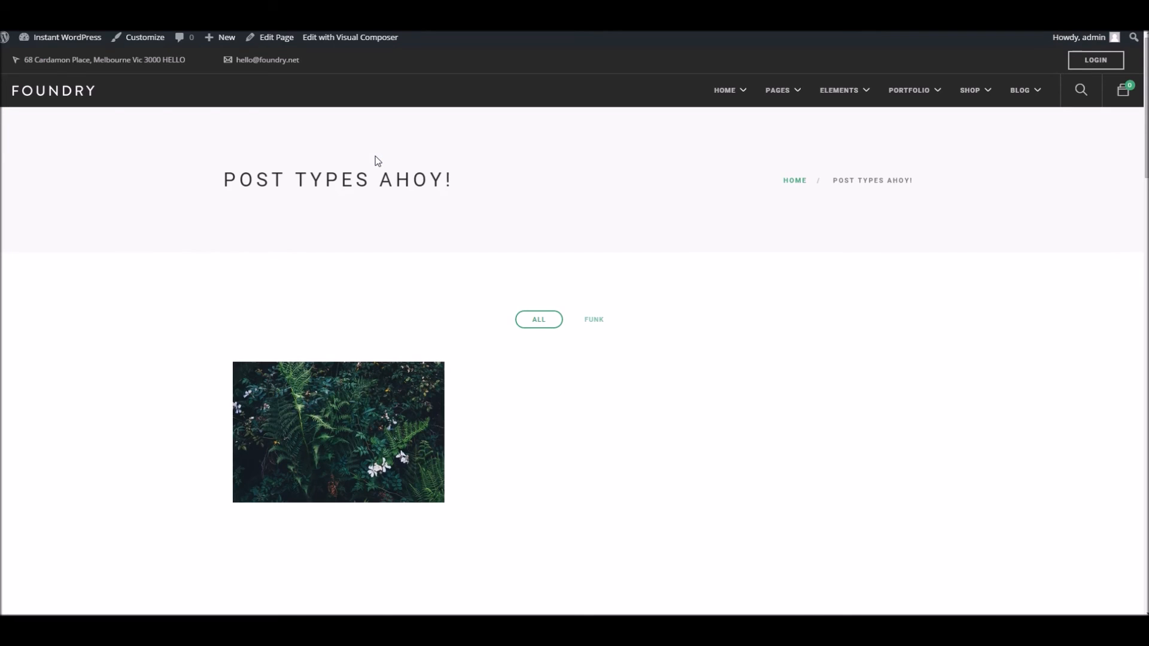
Check the live testimonials, team and portfolio grids, then return to the Edit Testimonial screen
scroll(377, 160, down, 10)
scroll(376, 159, down, 10)
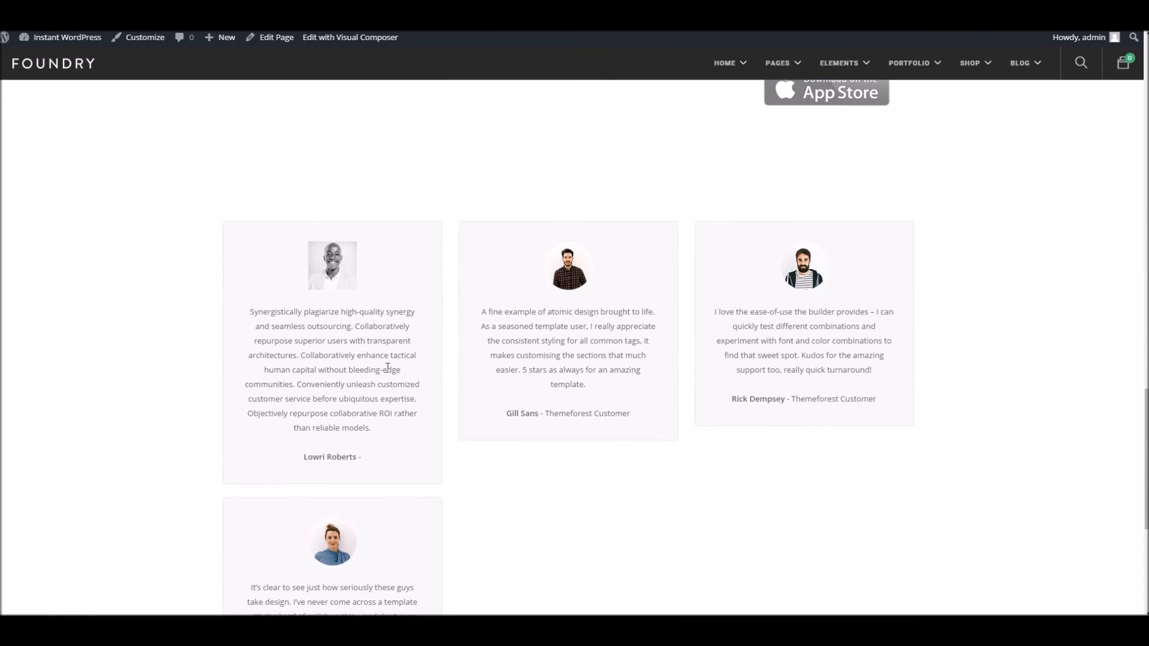
scroll(387, 366, up, 4)
scroll(387, 363, down, 5)
scroll(383, 358, up, 3)
scroll(377, 354, up, 10)
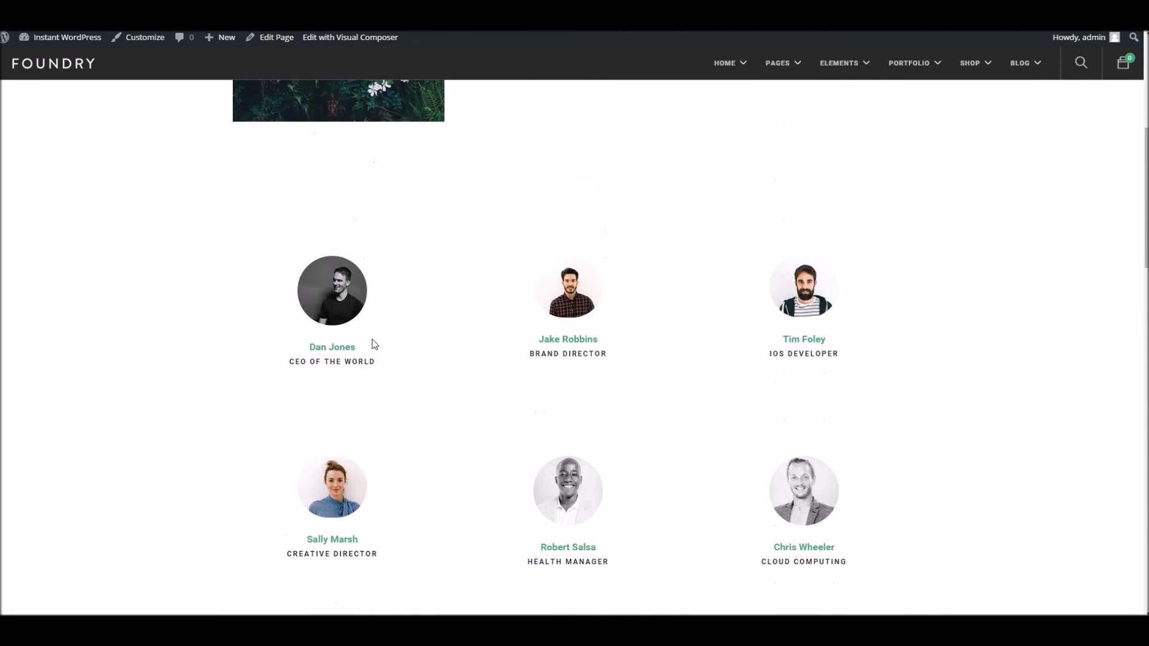
scroll(374, 344, up, 3)
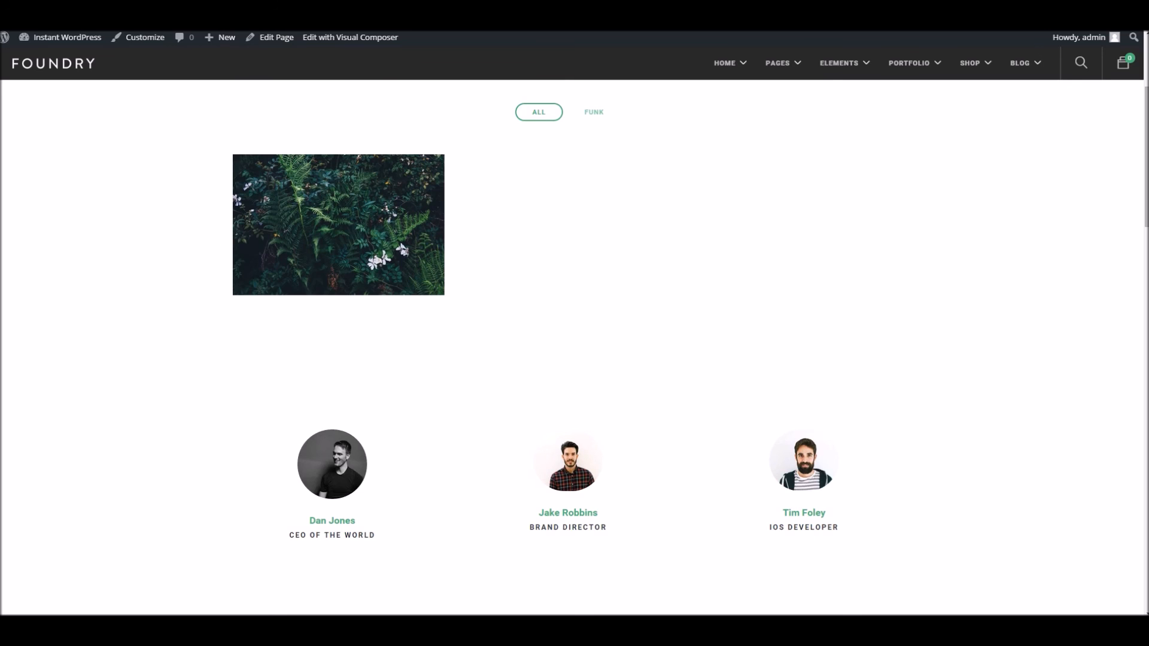
scroll(389, 96, up, 3)
scroll(377, 239, down, 3)
click(338, 210)
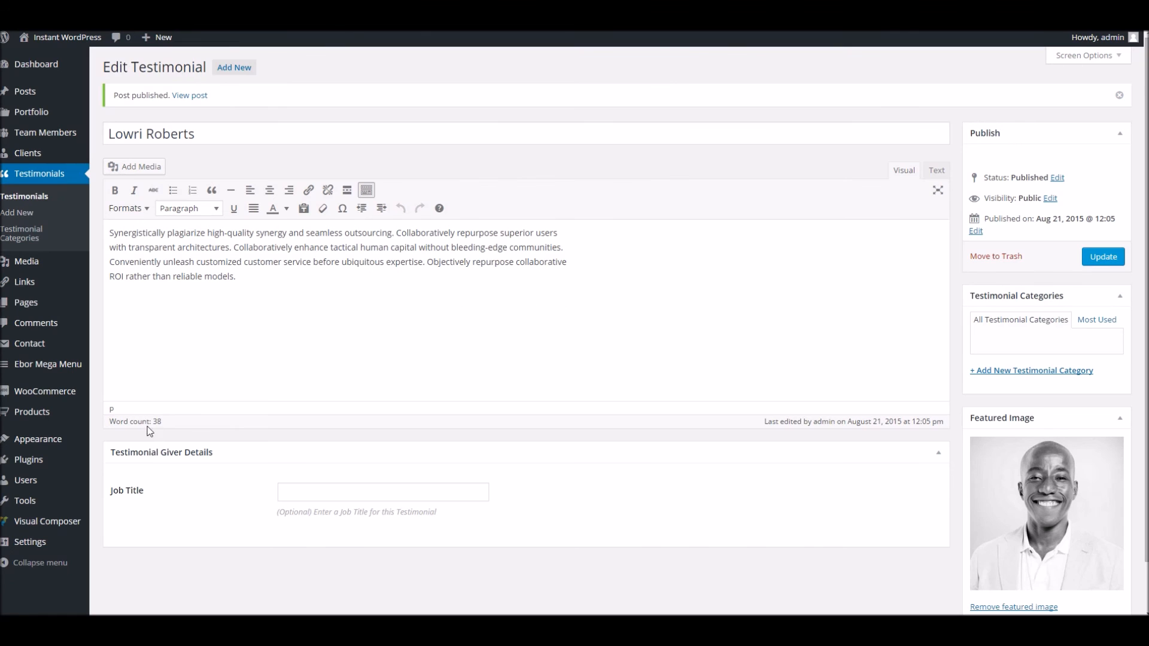
Go to Settings > Foundry Post Type Options and select the portfolio URL slug field
scroll(147, 422, down, 1)
mouse_move(51, 546)
click(111, 558)
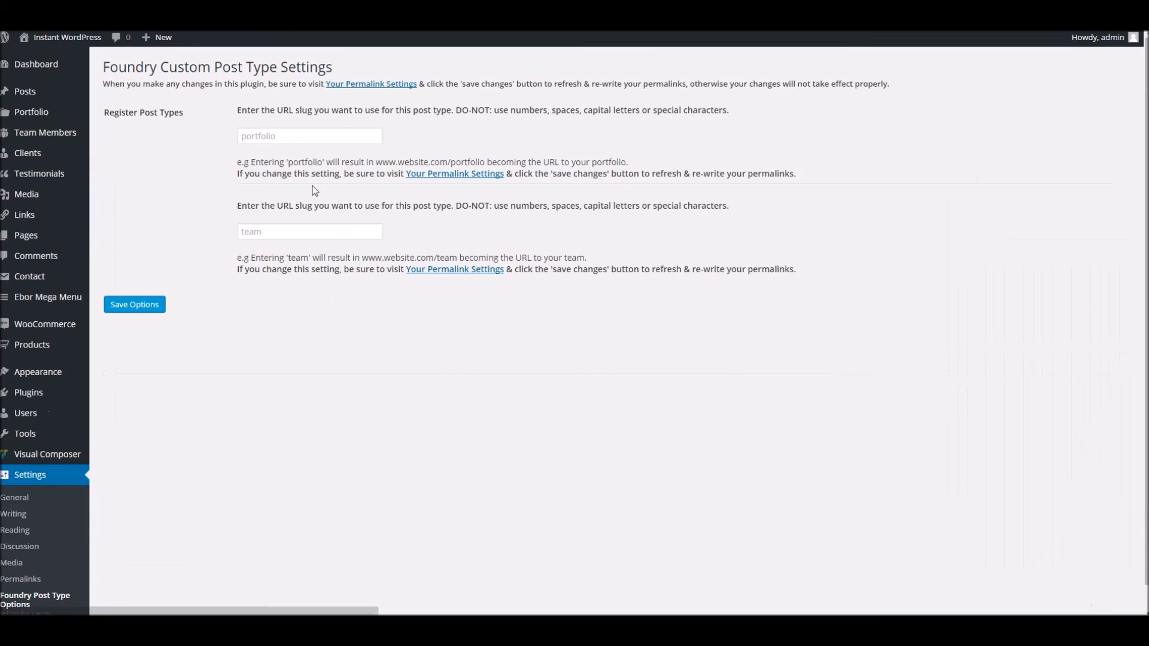
click(279, 136)
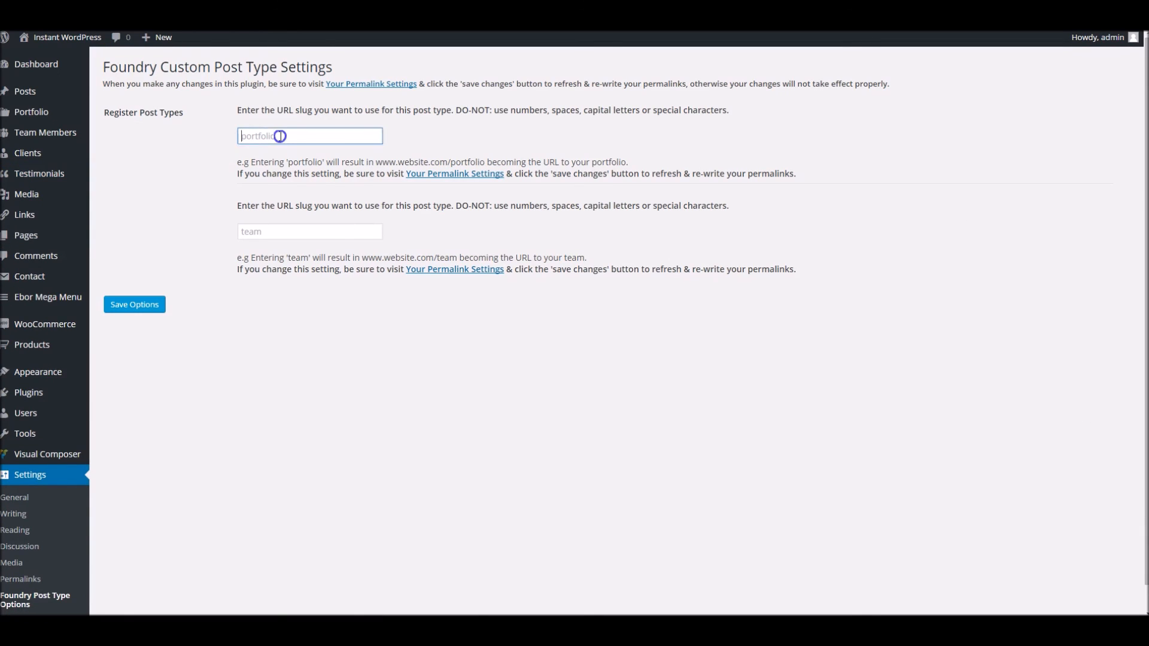